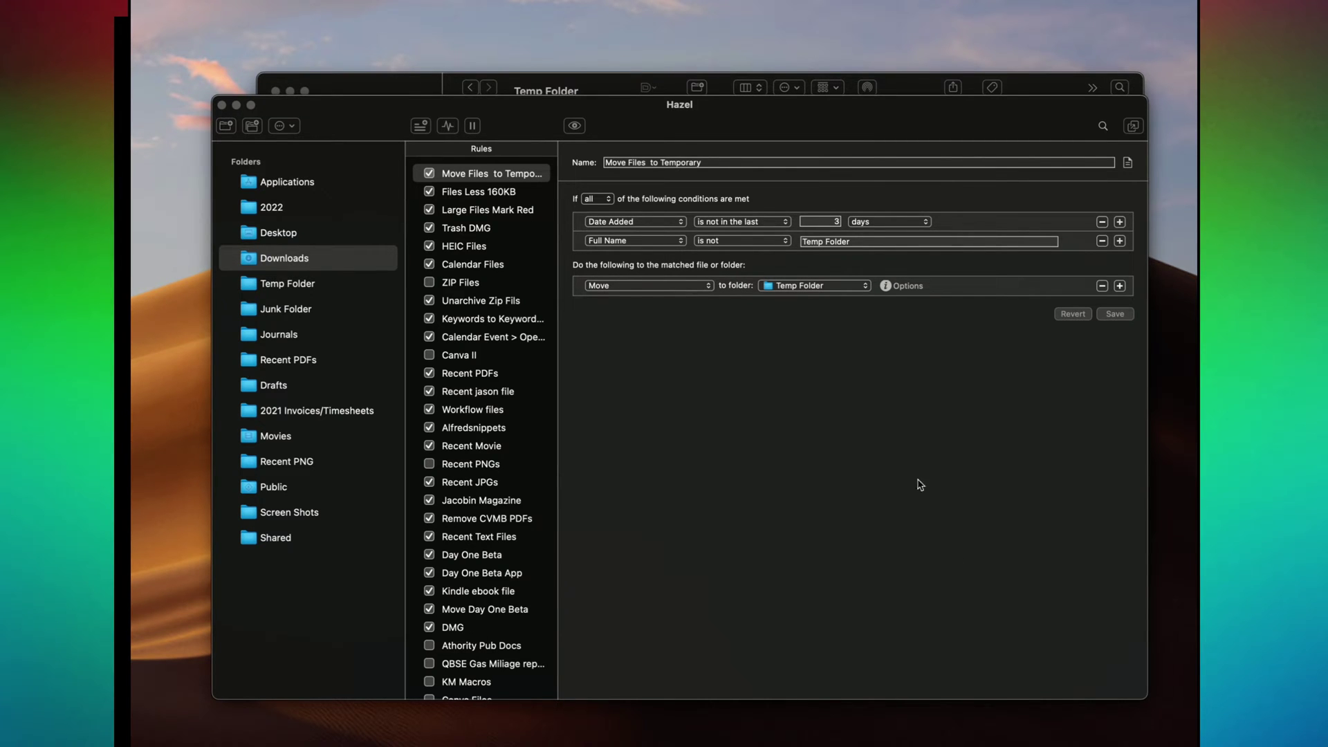
Bring back the Downloads rule Move Files to Temporary, with its 3-day condition and Temp Folder action
left_click(869, 86)
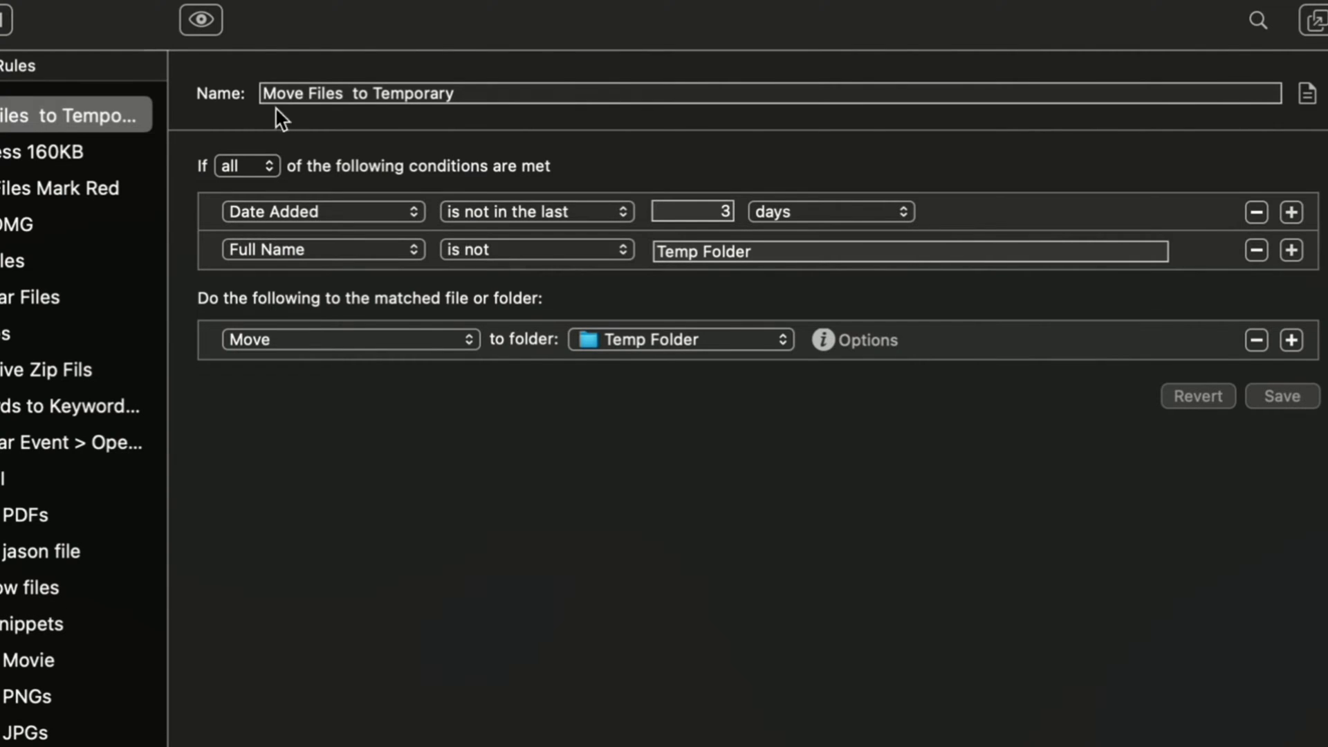
Preview the Move Files to Temporary rule against the downloaded PNG, then turn preview off
left_click(201, 20)
left_click(185, 427)
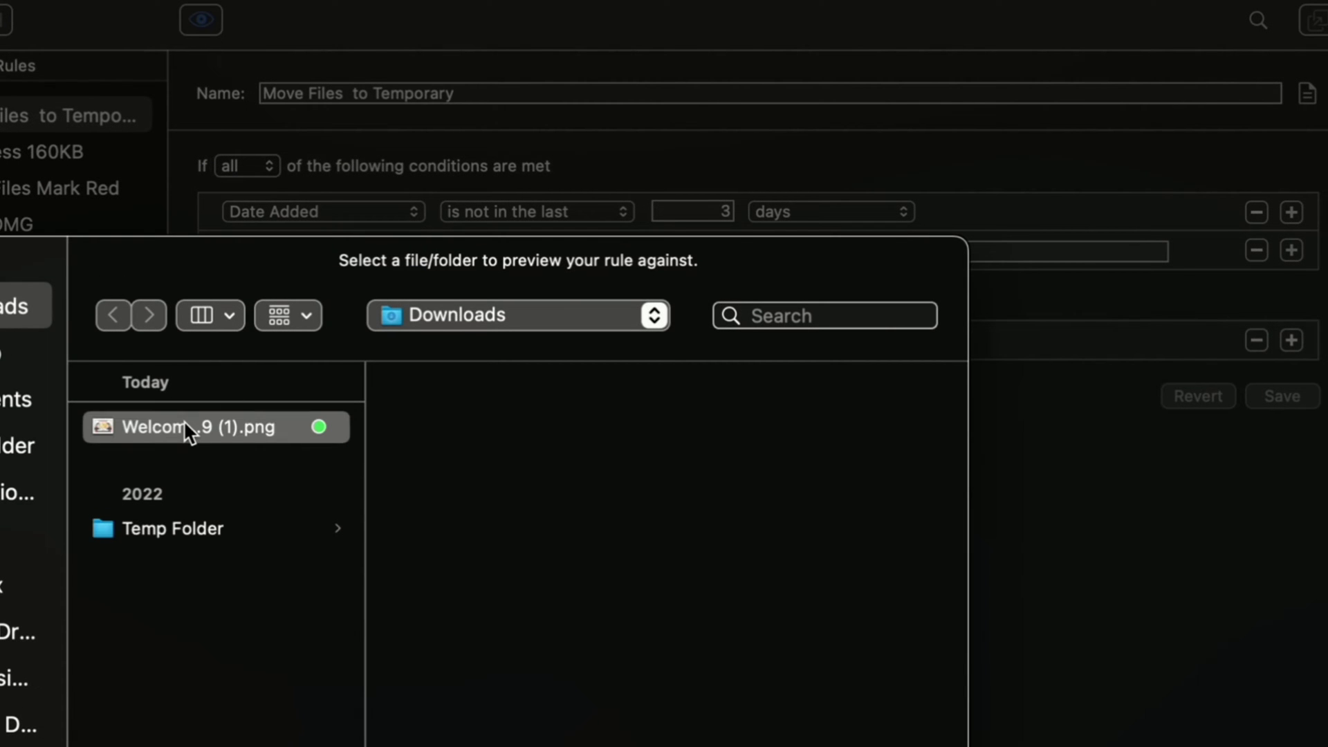
key("Return")
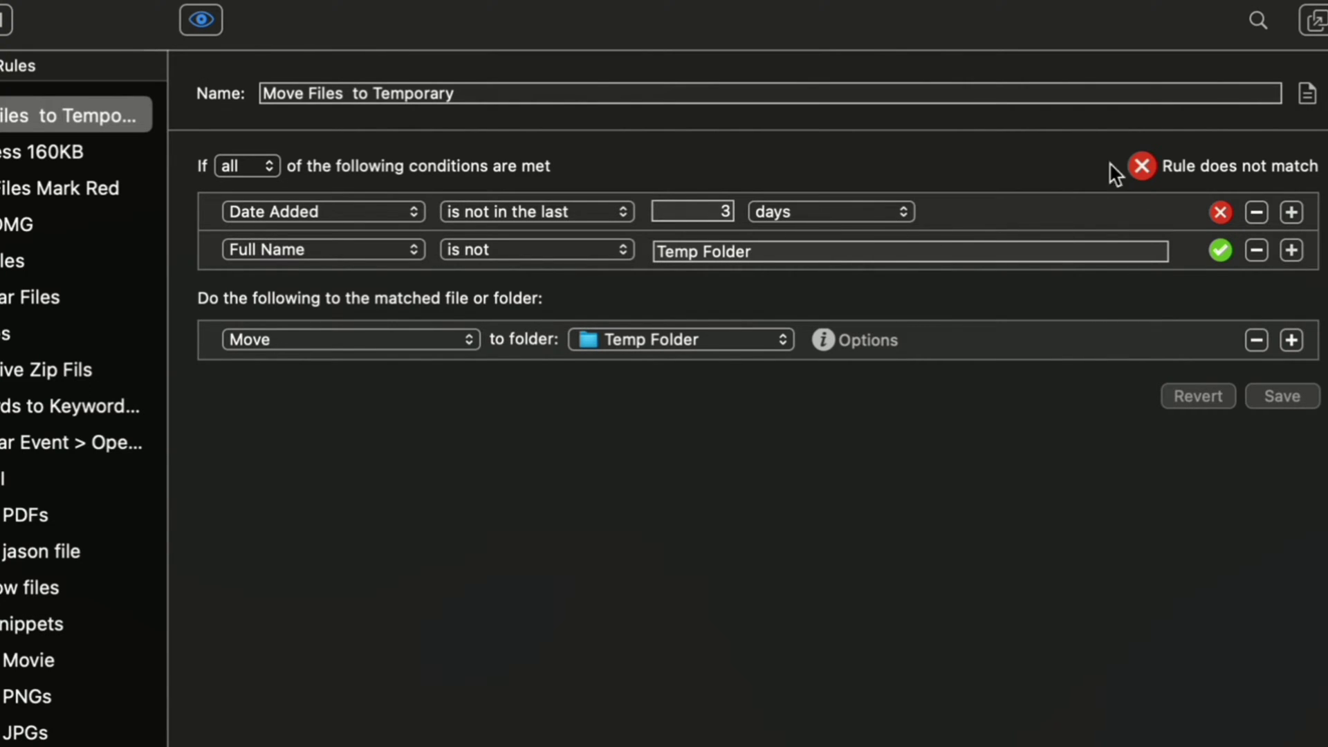
left_click(205, 20)
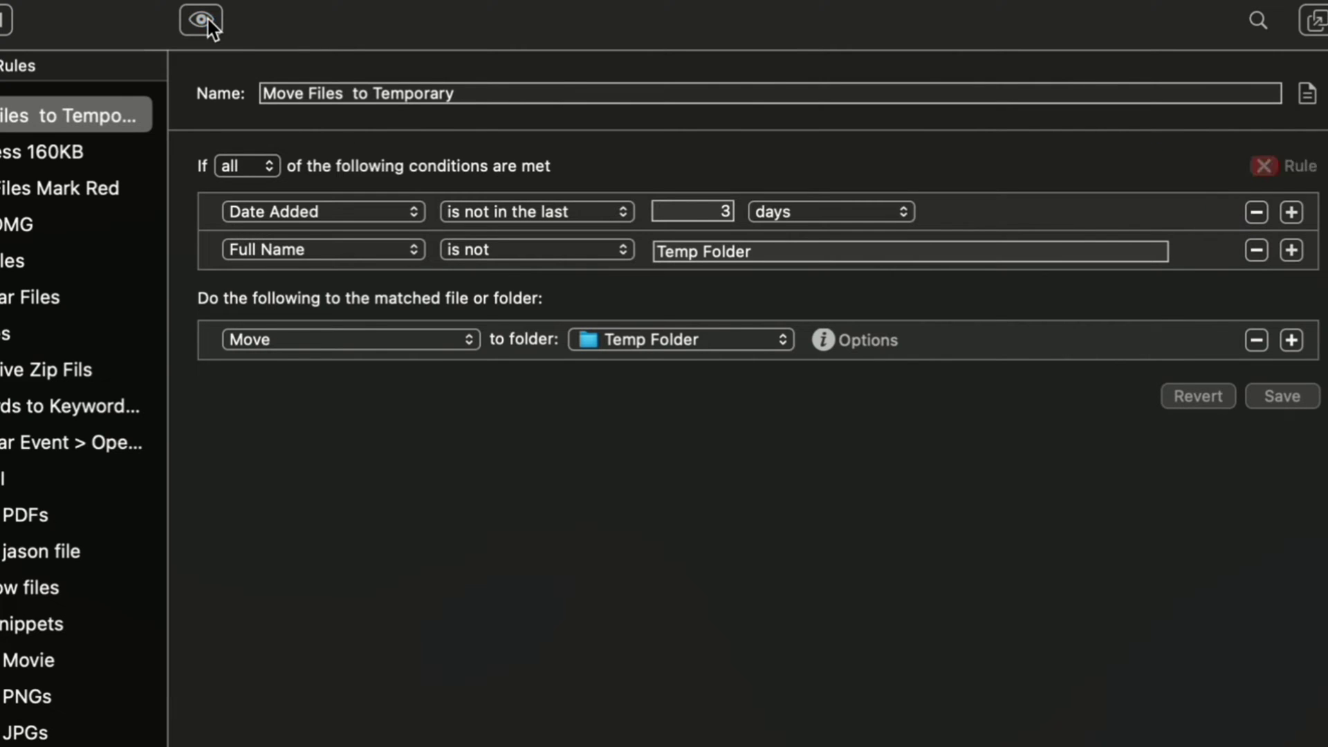
Change the Date Added condition to 'not in the last 0 minutes' and save the rule
left_click(766, 211)
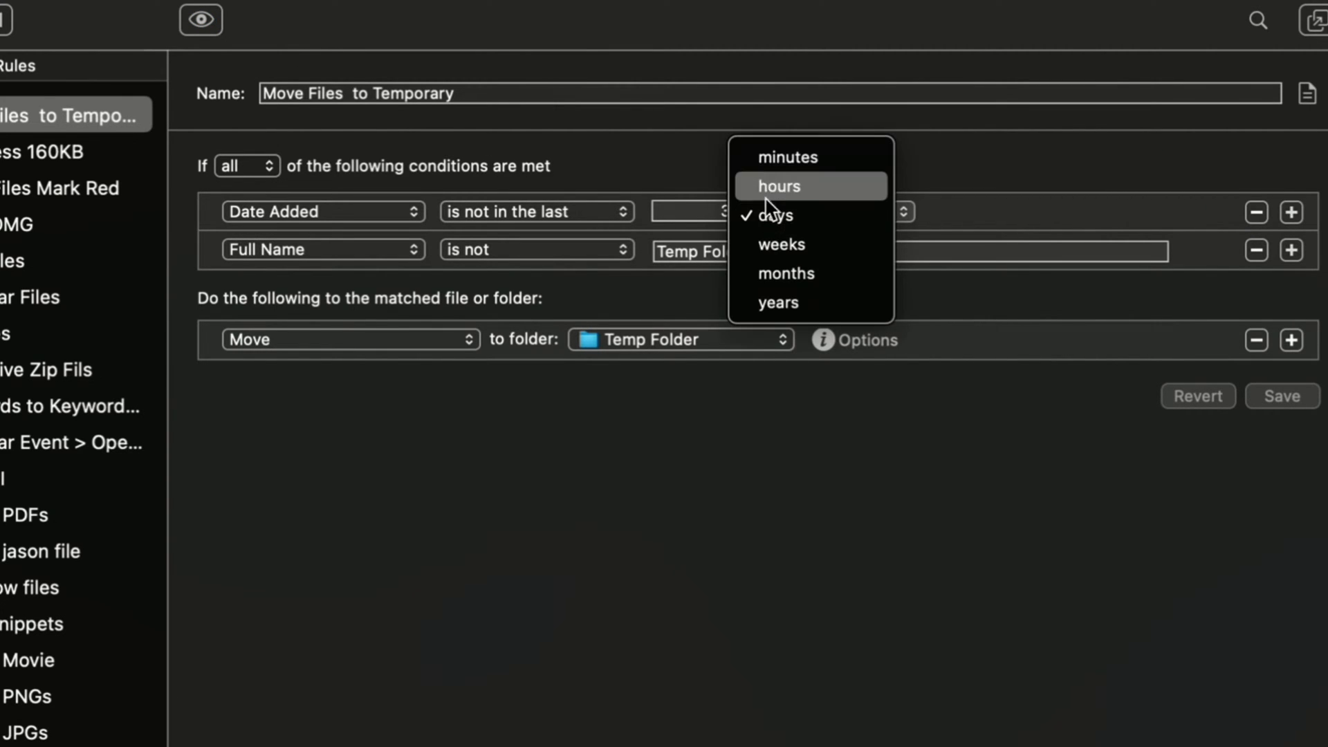
left_click(768, 157)
left_click(733, 211)
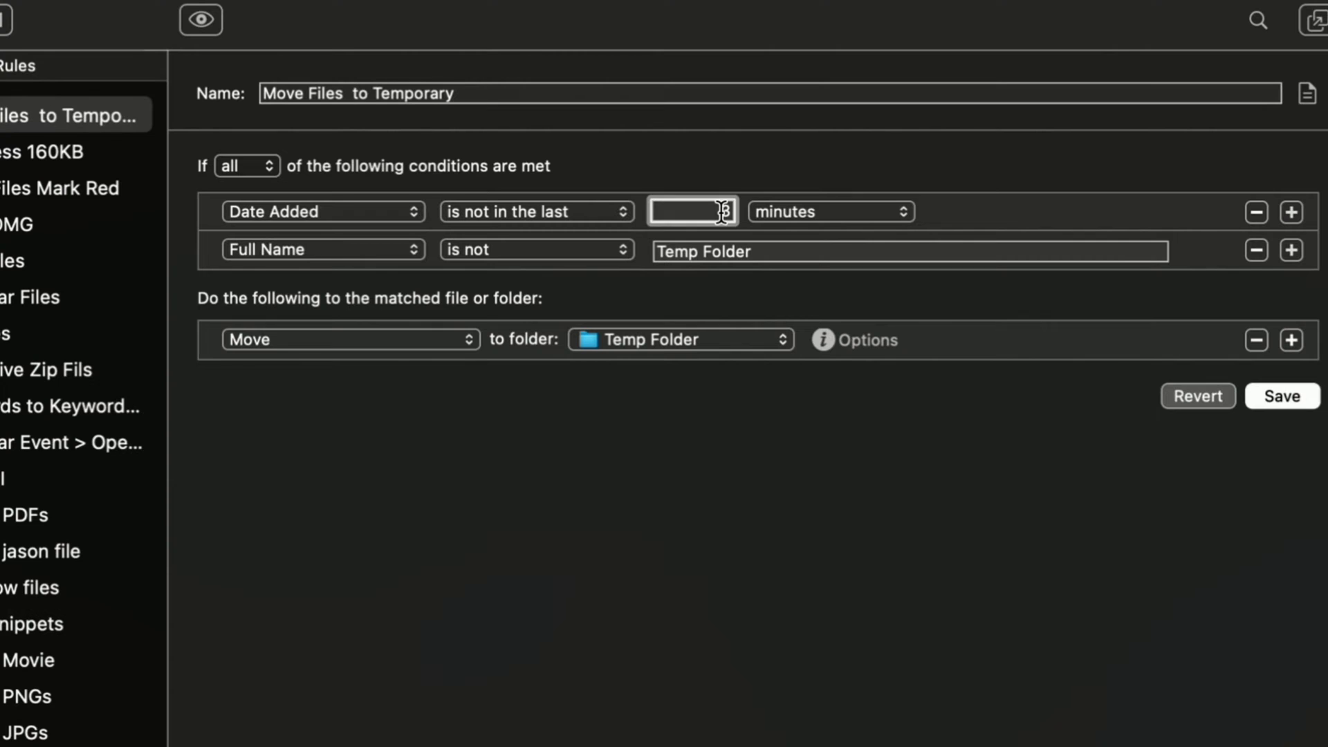
type("0")
left_click(1284, 398)
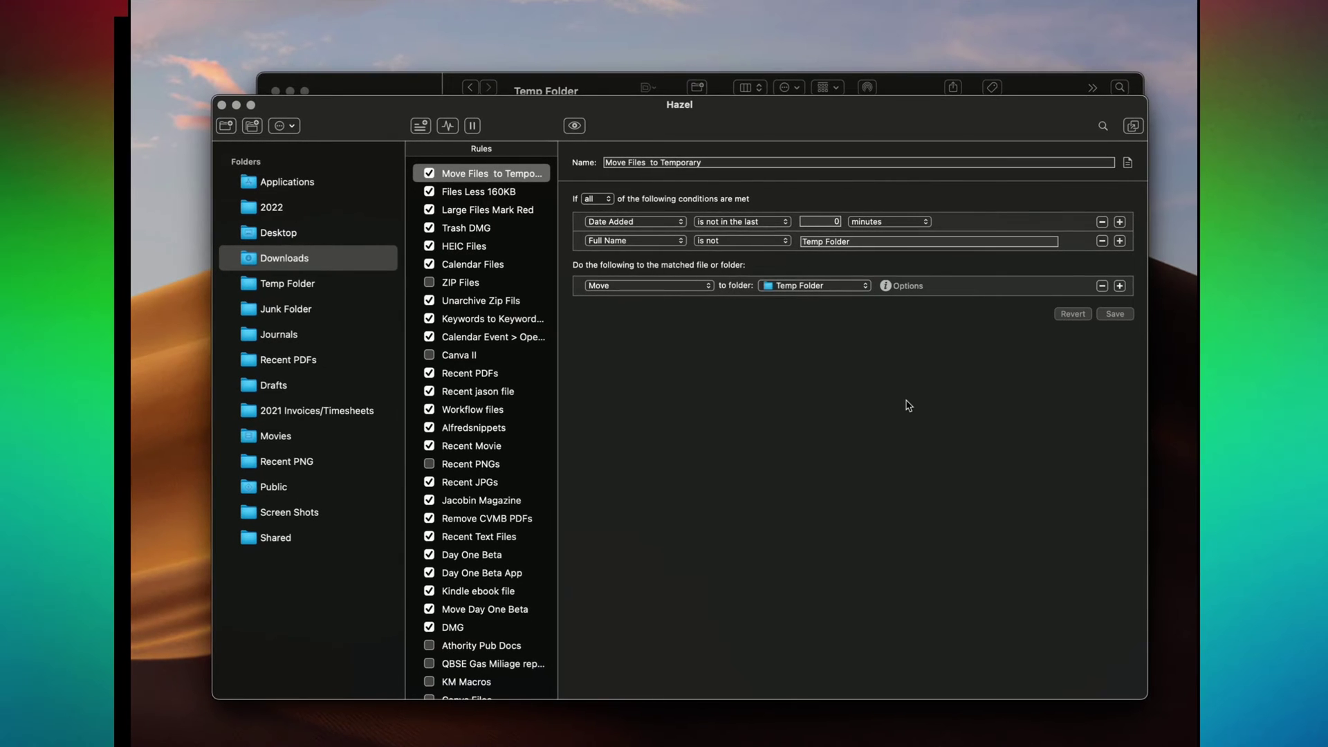
Check Downloads in Finder, run the Downloads rules now, and confirm the PNG moved to Temp Folder
left_click(600, 84)
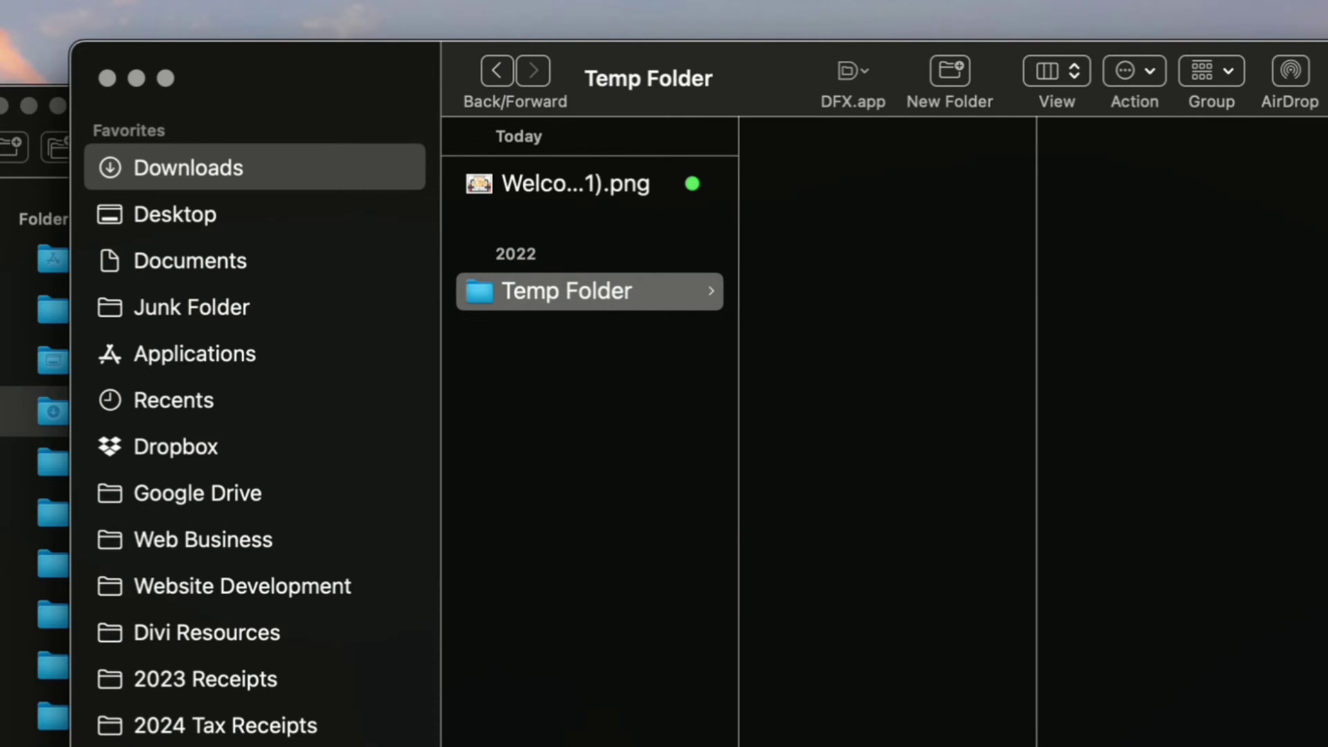
left_click(42, 193)
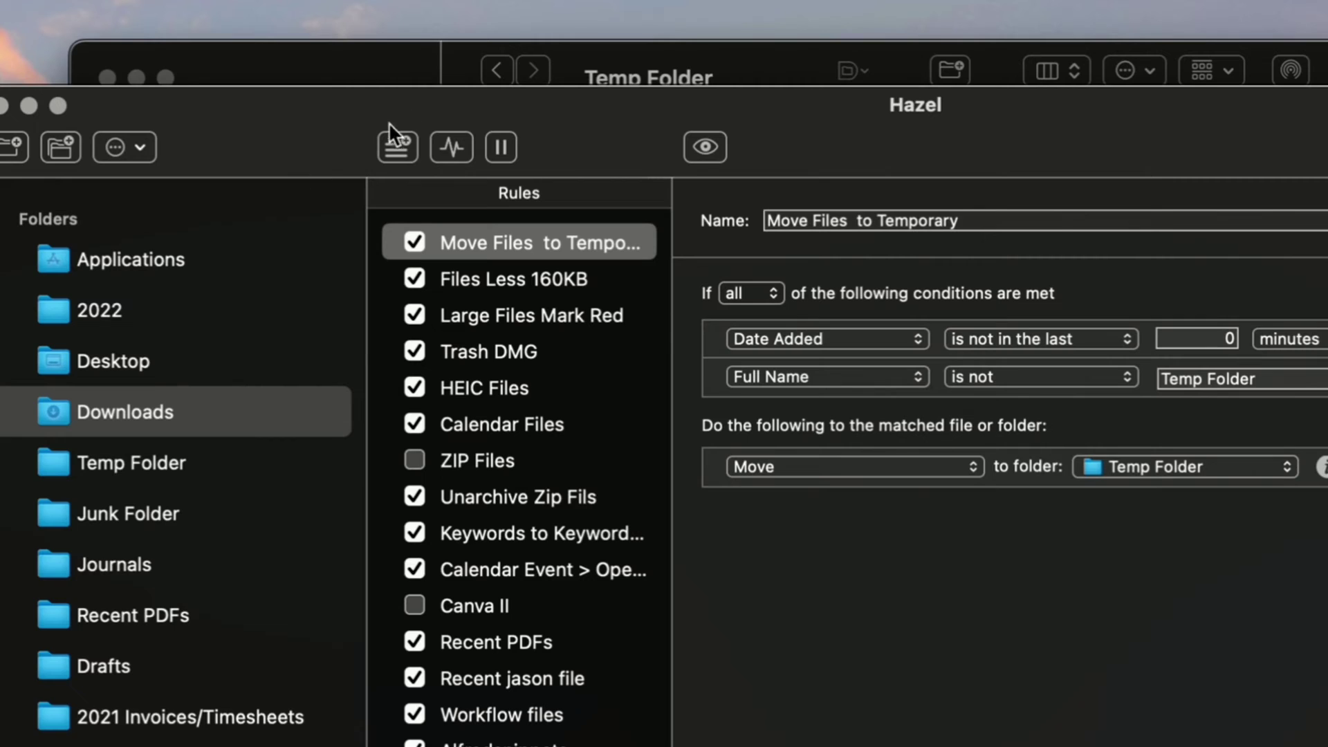
left_click(140, 145)
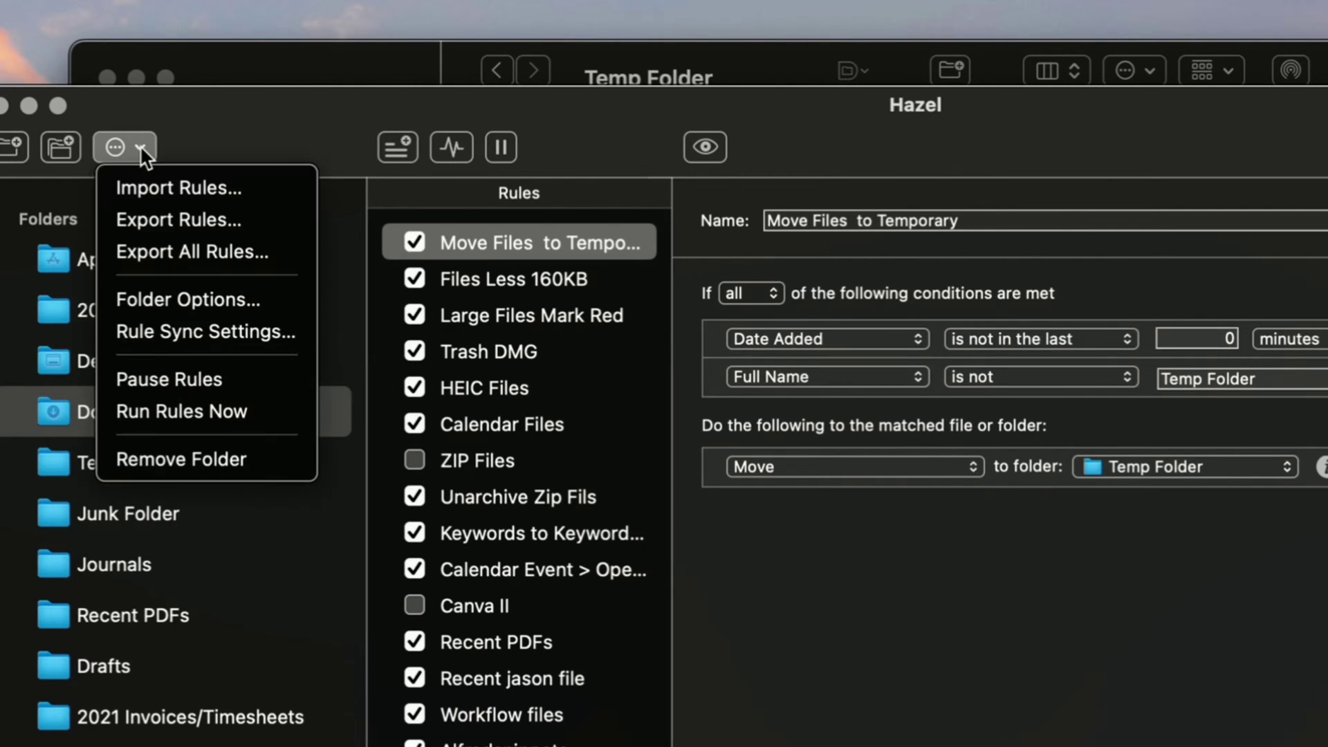
left_click(178, 408)
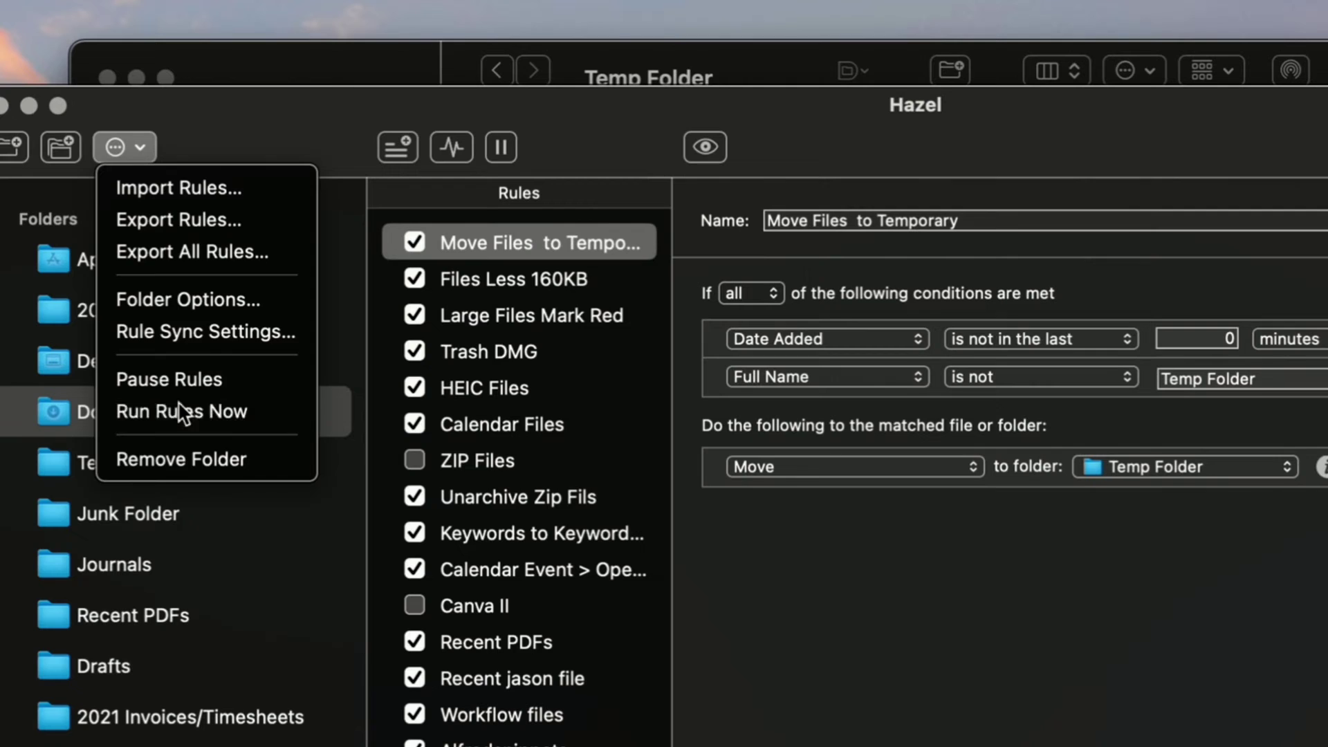
left_click(304, 52)
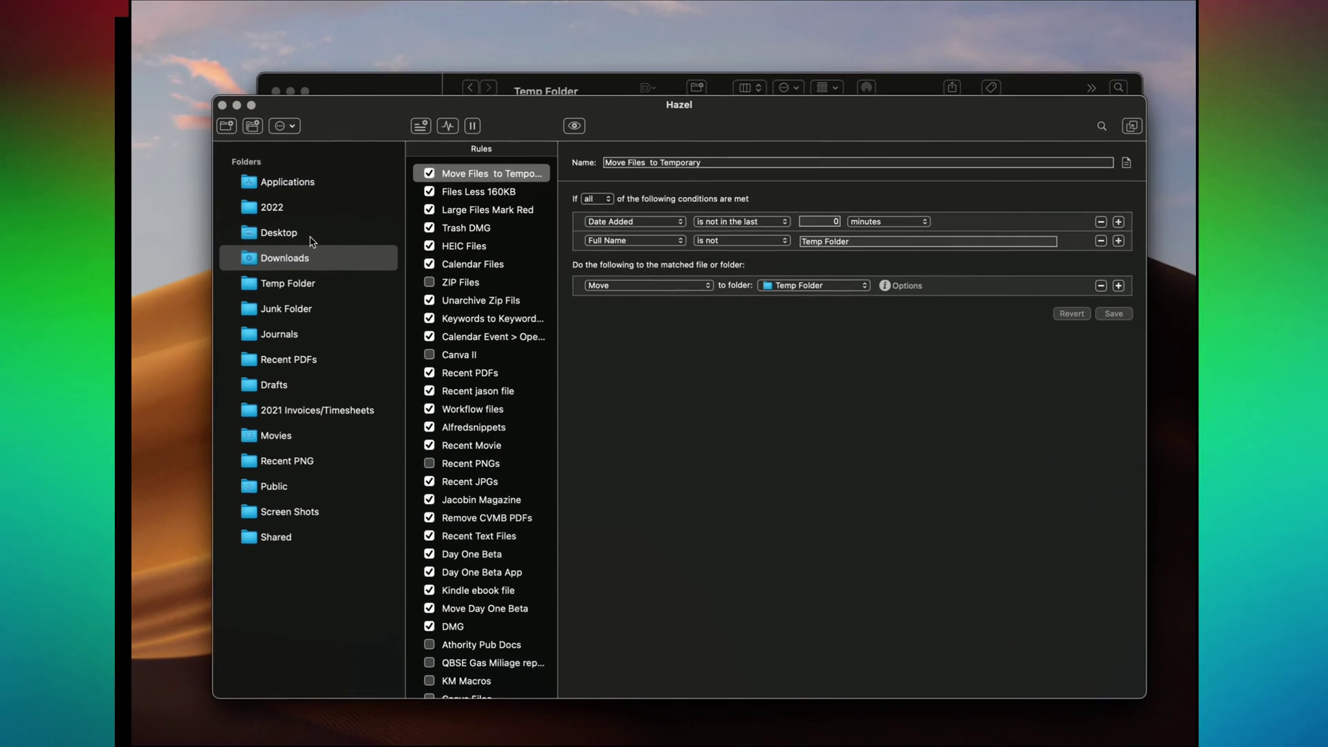
Show the Desktop folder's Desktop Clean up rule, which moves files older than 20 minutes to Junk Folder
left_click(310, 240)
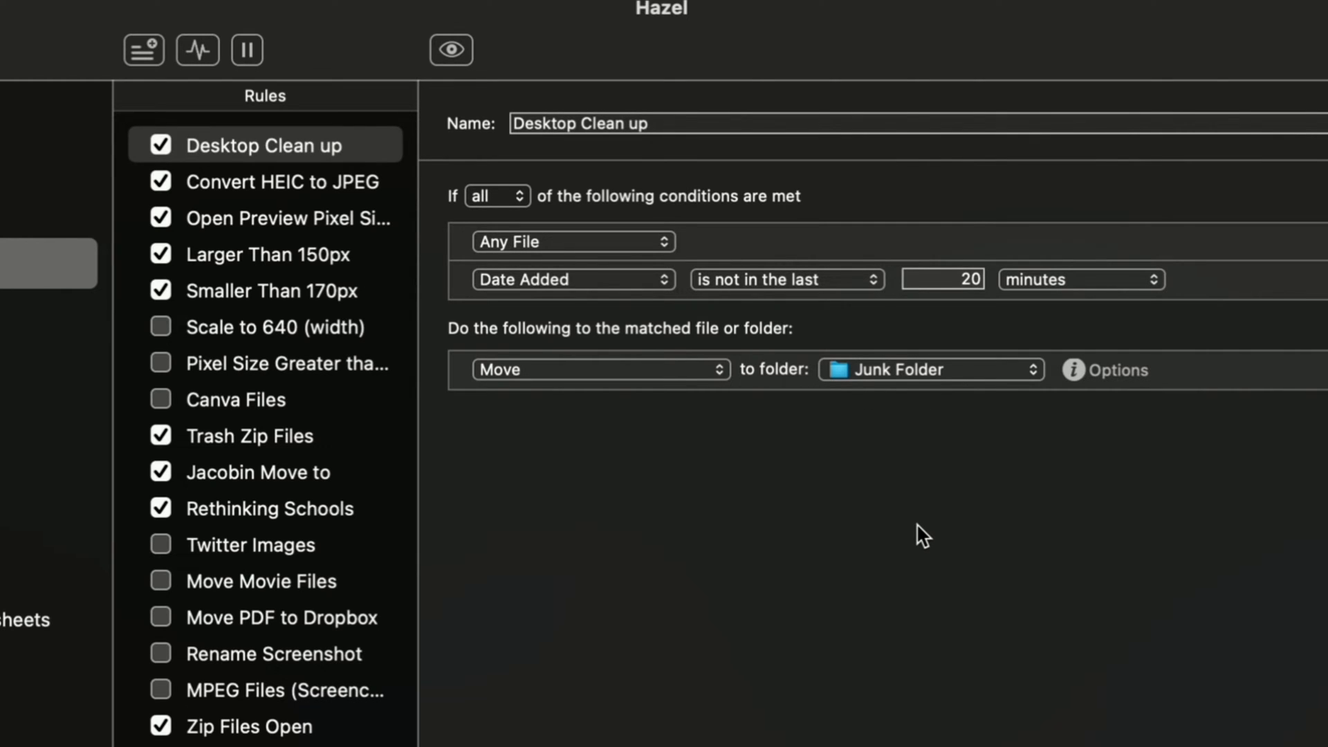
Inspect the Larger Than 150px rule, then the Smaller Than 170px colour-label rule
left_click(316, 256)
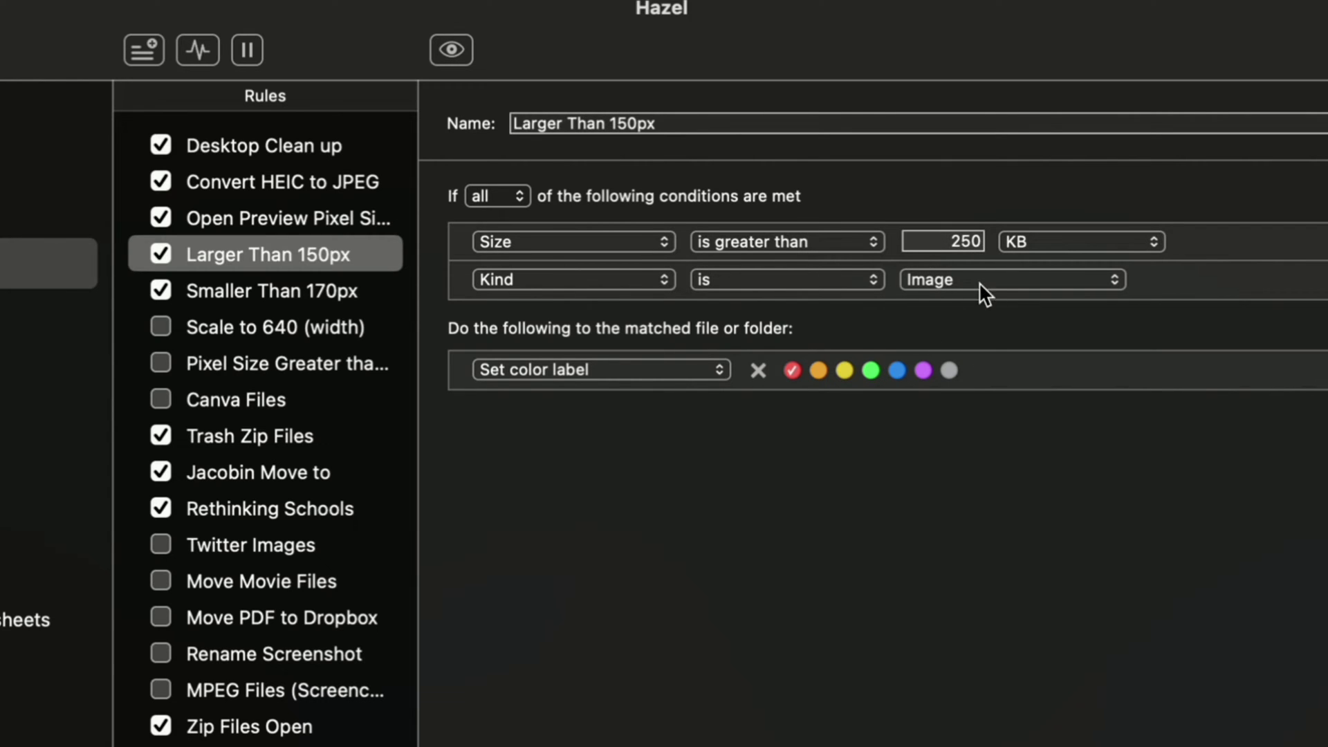
left_click(275, 294)
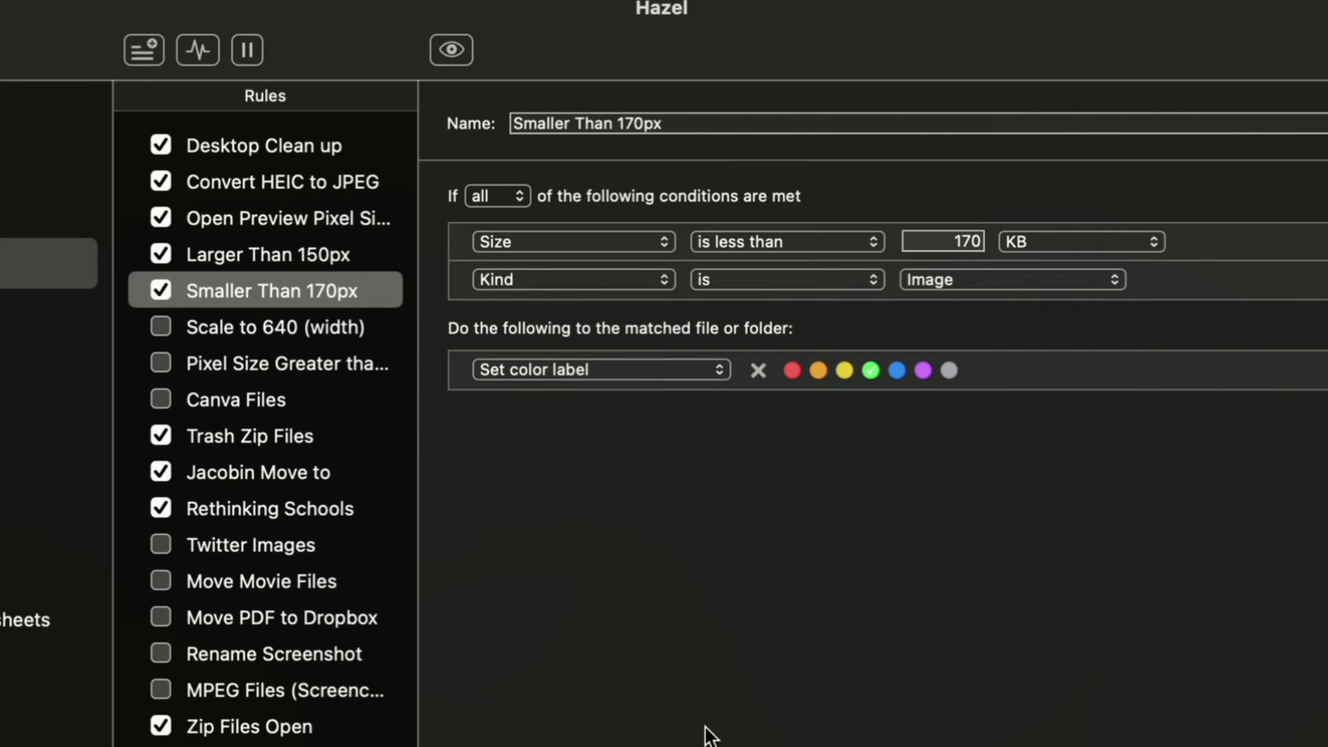
View the Convert HEIC to JPEG rule, then return to the Downloads folder's rules
left_click(325, 181)
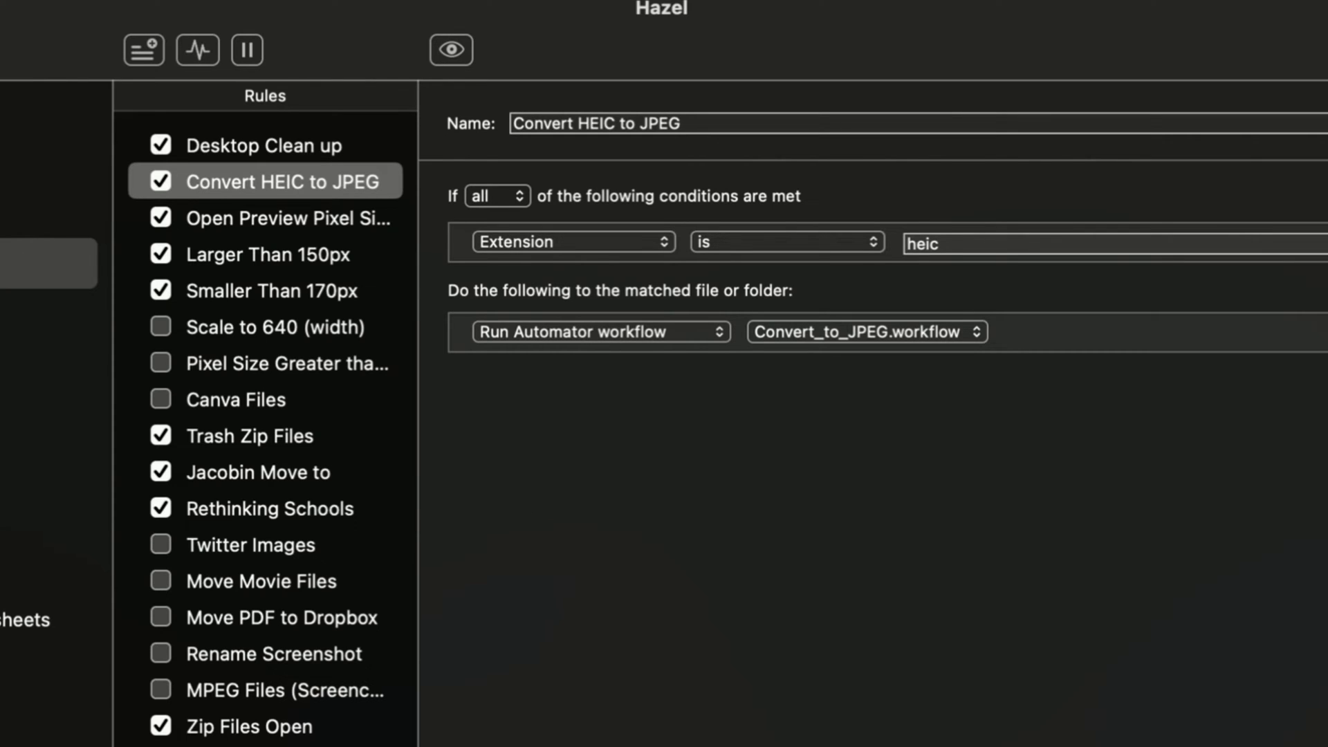
left_click(48, 314)
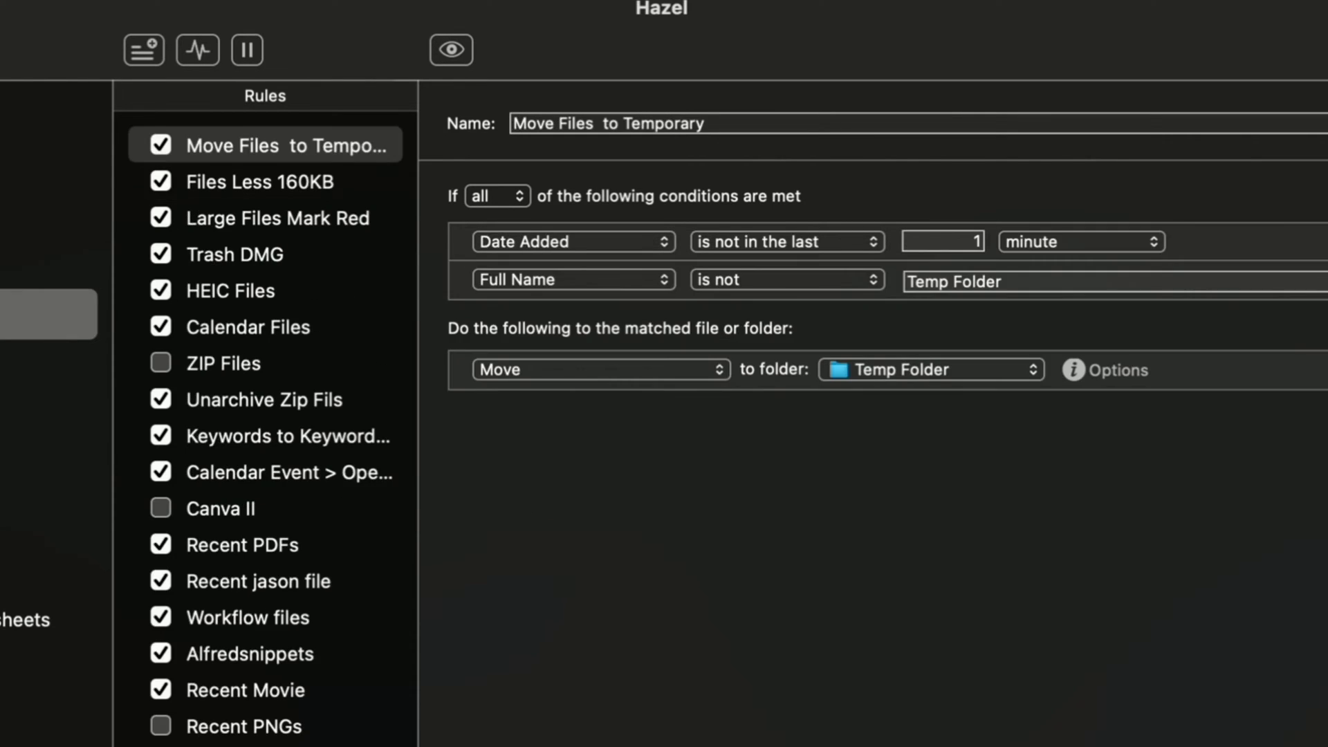
Look over the Calendar Files and Recent PDFs rules, then show the folder with the 20-day Old Files rule
left_click(307, 338)
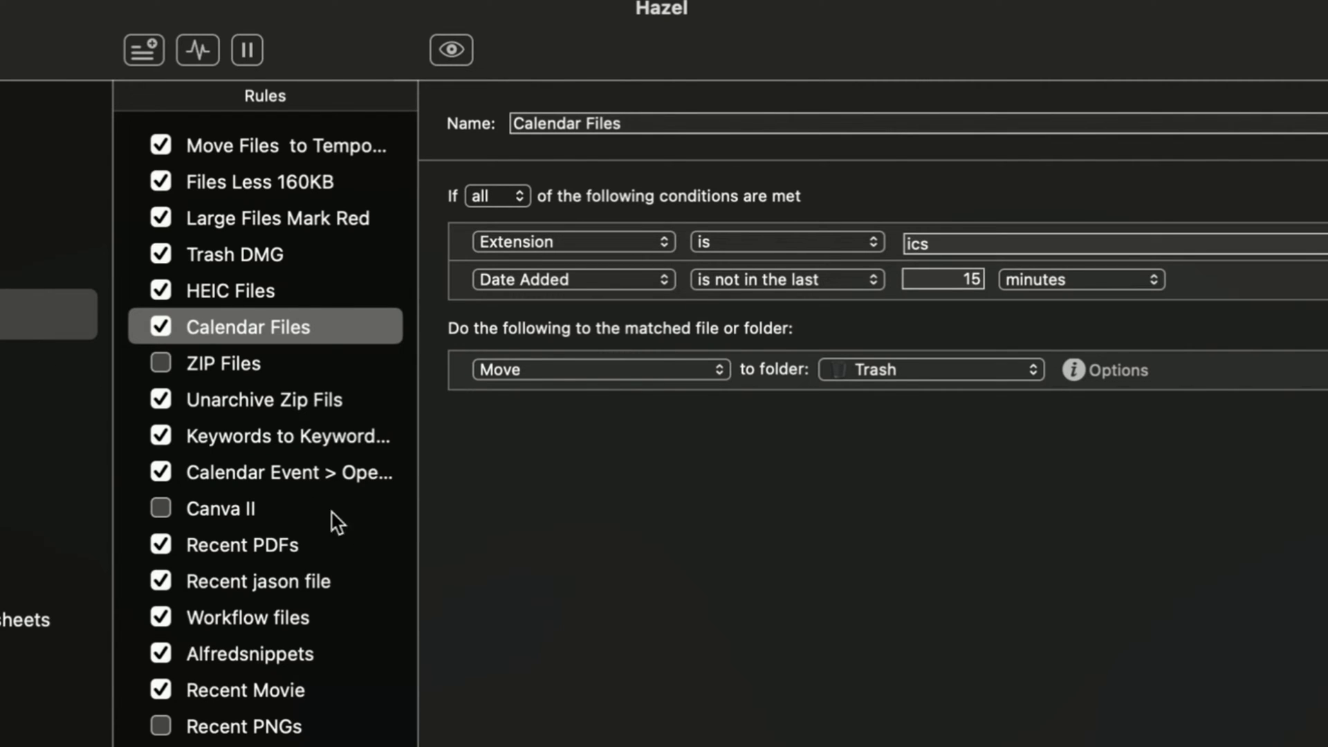
left_click(303, 551)
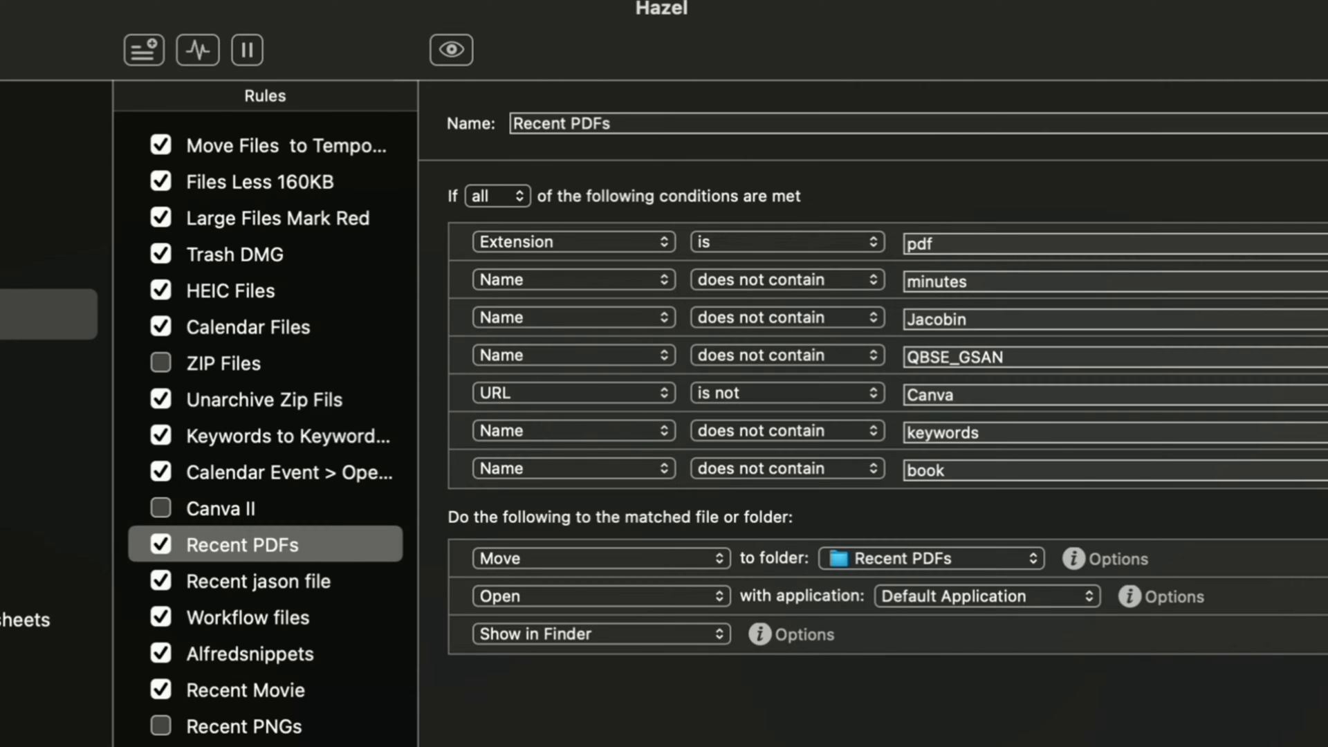
left_click(3, 415)
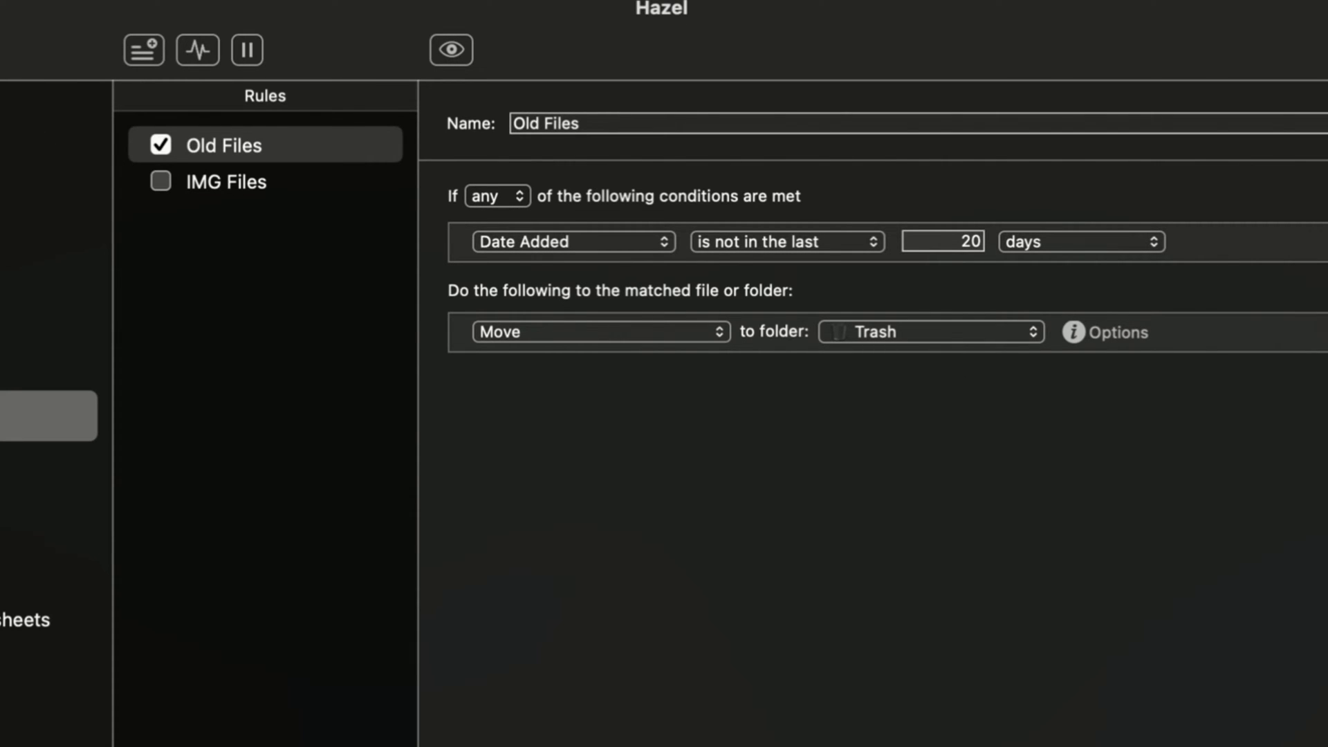
Show the Applications folder's rules, then return to the Desktop folder's rules
left_click(49, 161)
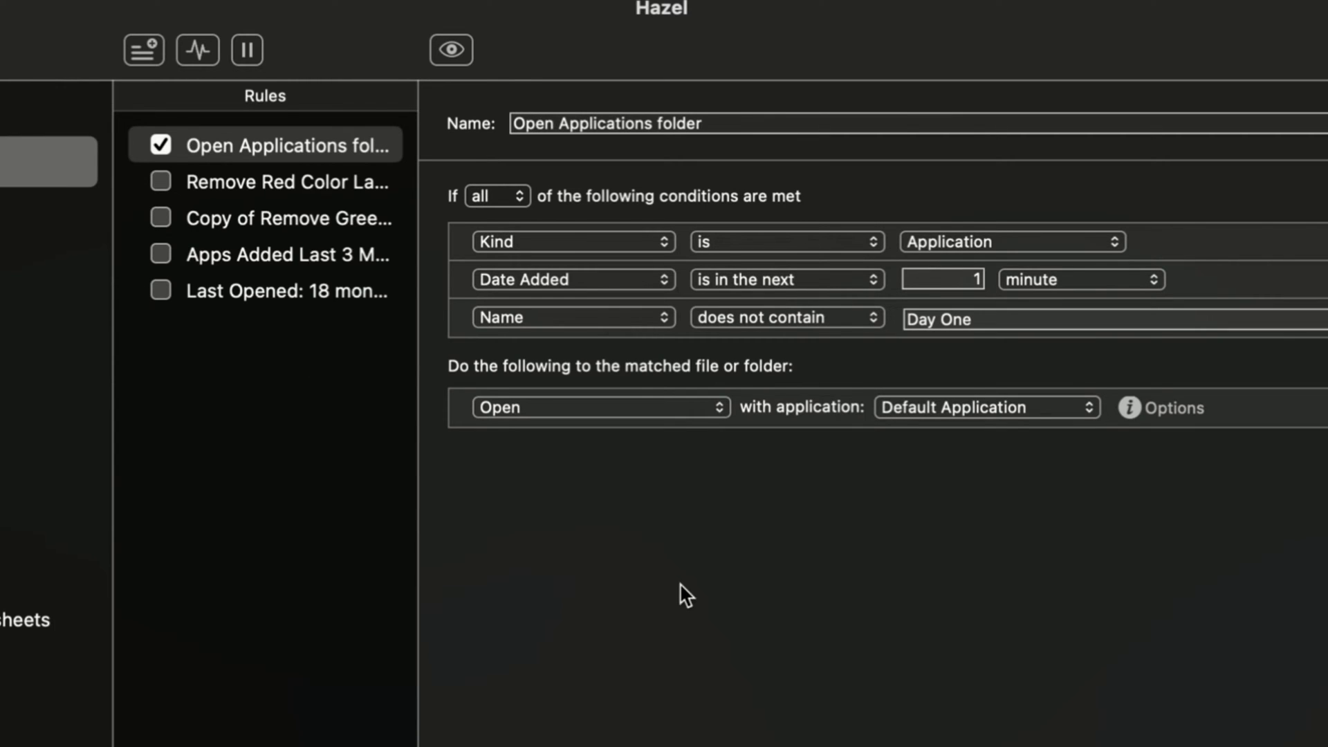
left_click(49, 263)
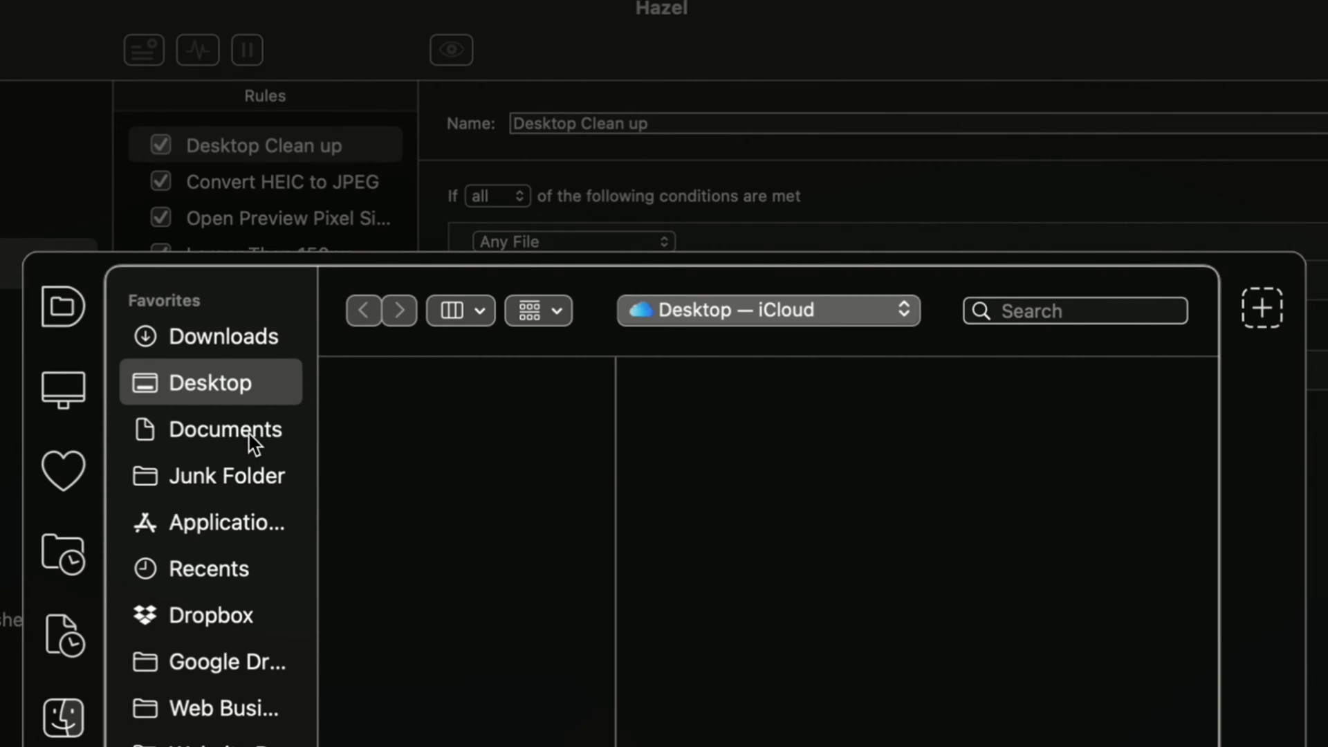
Browse past Junk Folder to Divi Resources in the folder chooser and add it as a watched folder
left_click(243, 470)
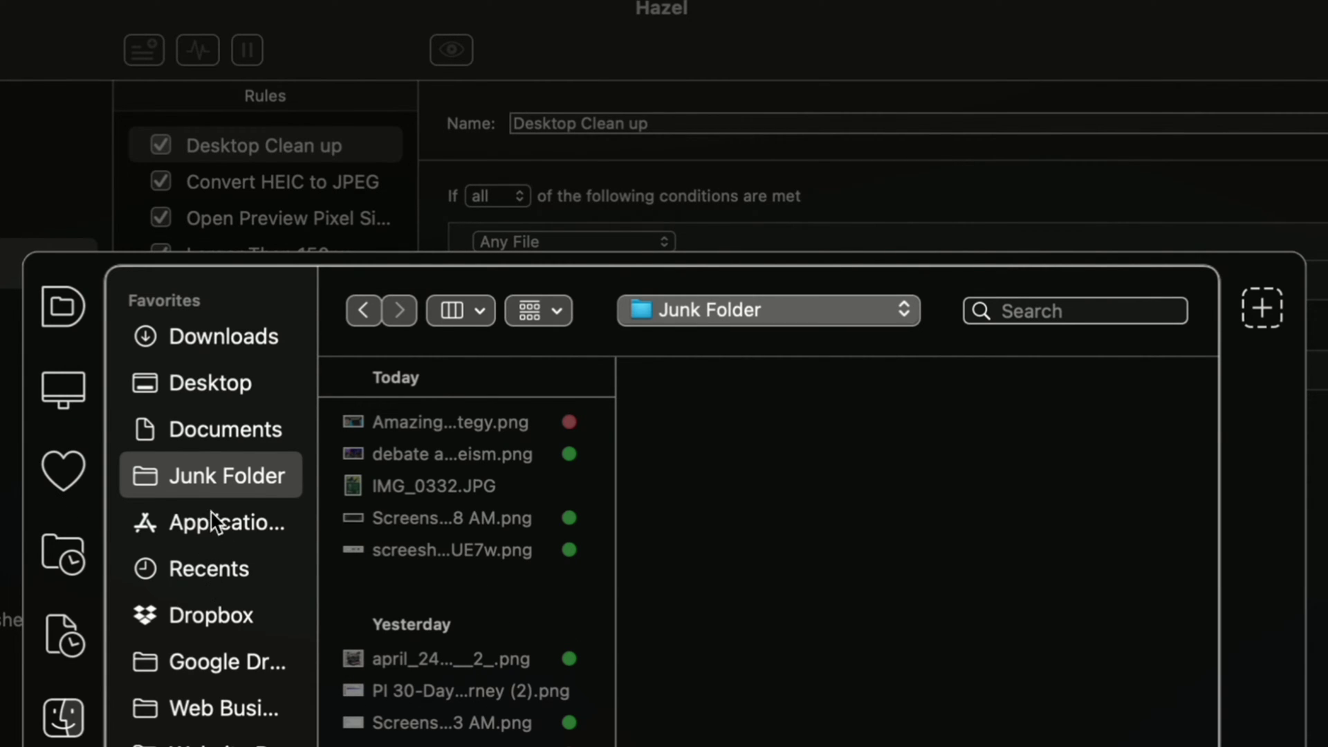
scroll(226, 581, "down", 3)
scroll(225, 581, "down", 2)
left_click(227, 663)
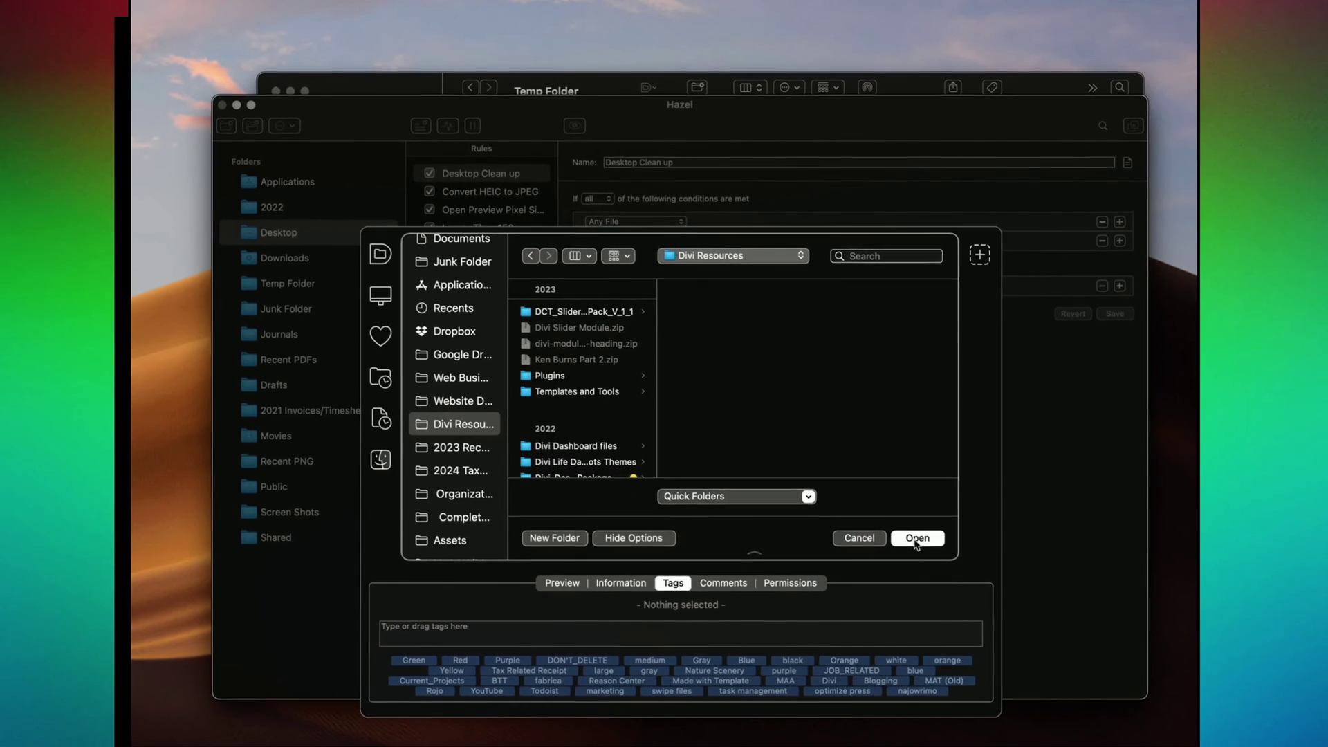
left_click(1135, 746)
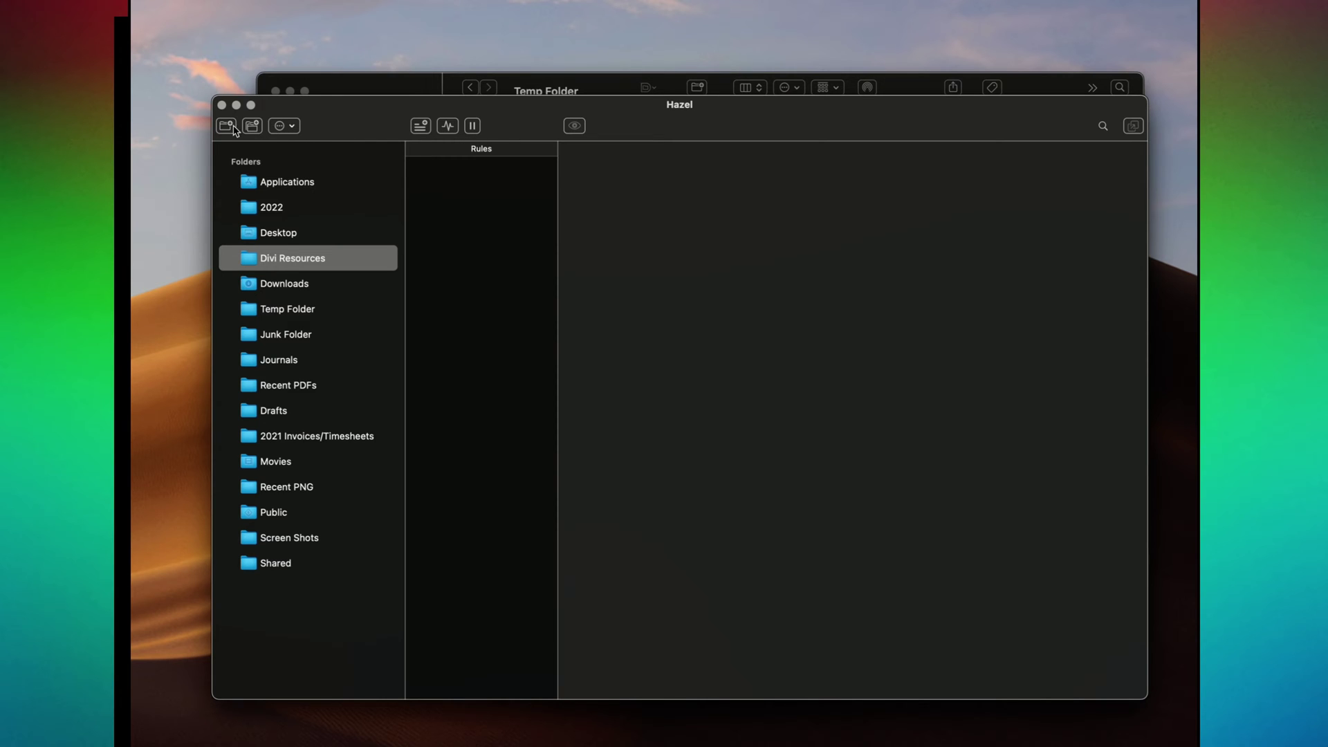
Add a New Rule to Divi Resources with its condition set to Any File
left_click(420, 126)
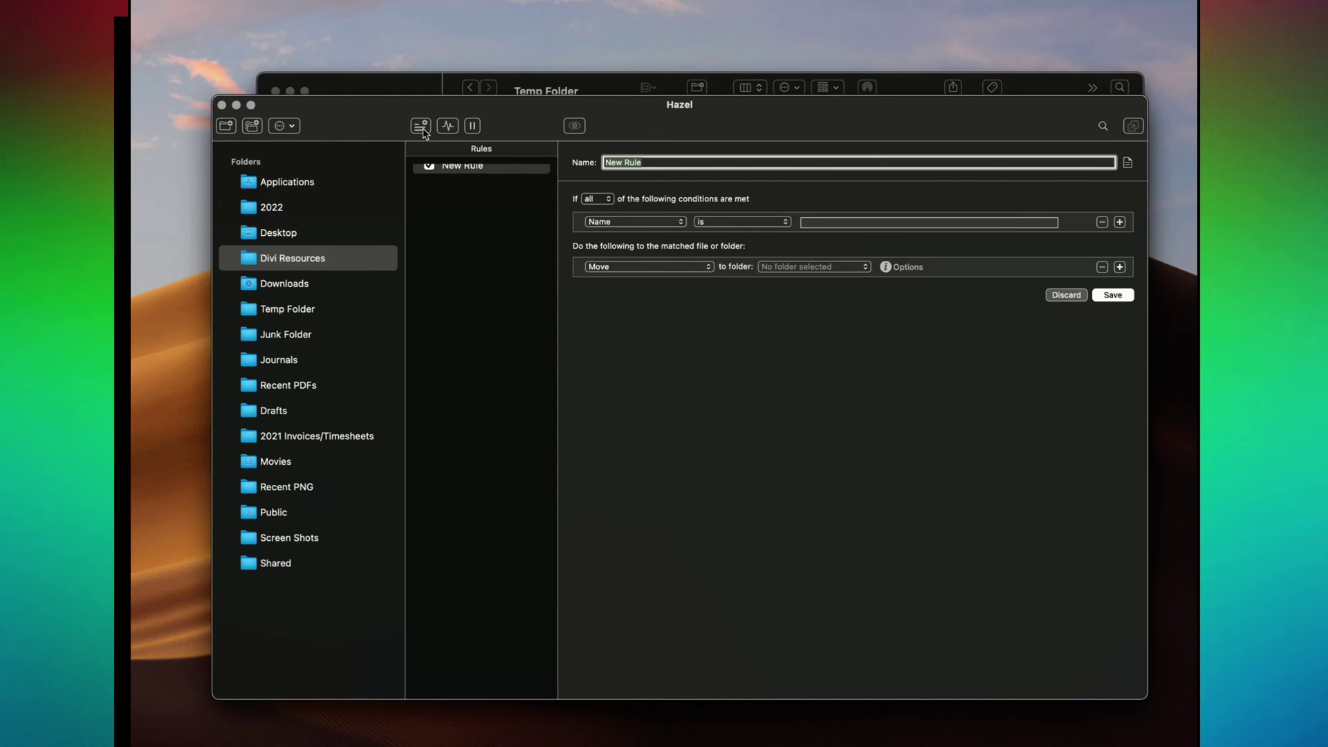
left_click(642, 223)
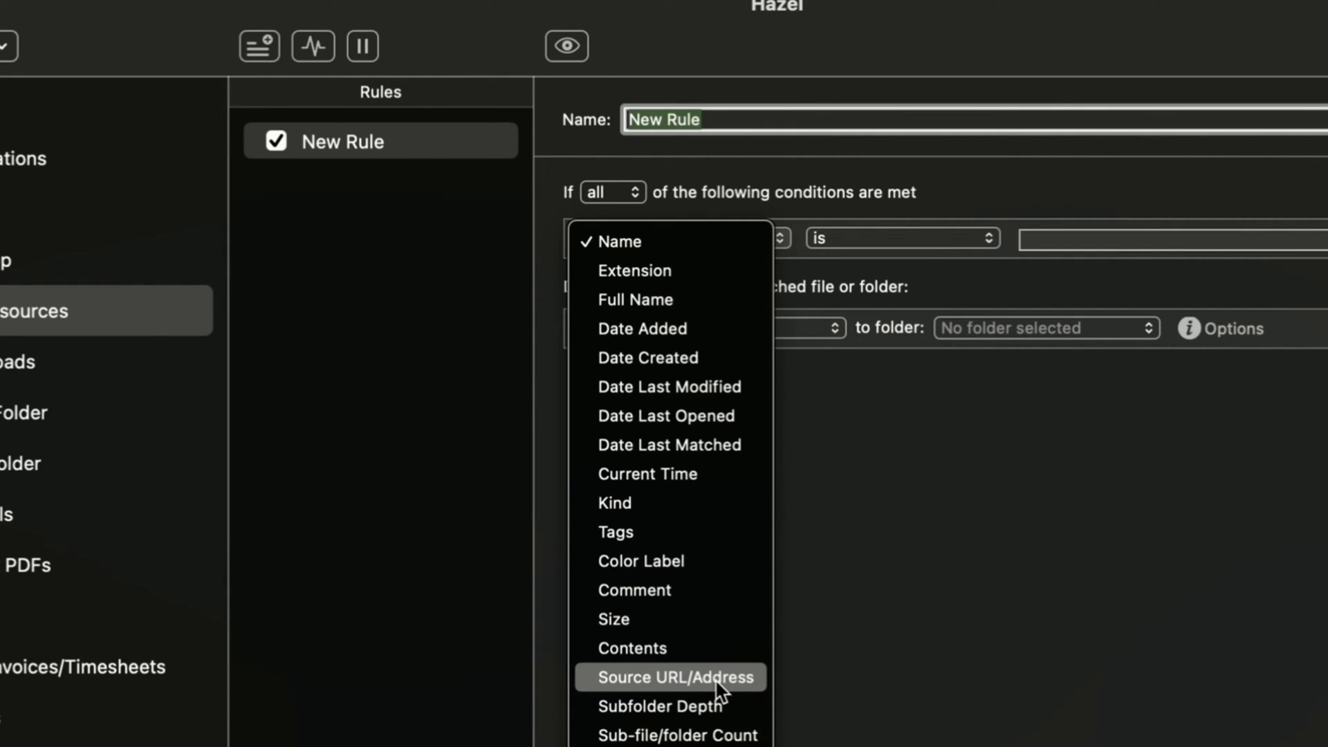
left_click(708, 678)
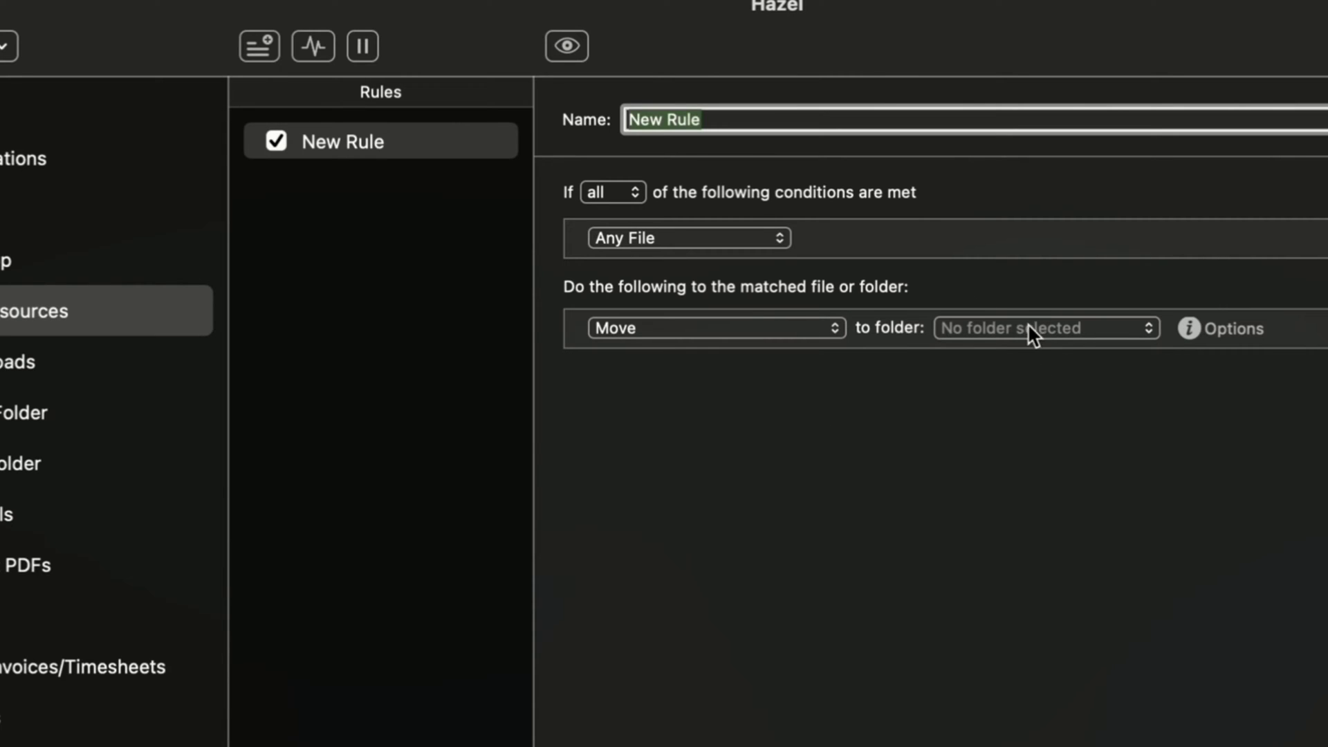
Switch the Divi Resources New Rule's action from Move to Show in Finder, trying Rename first
left_click(768, 328)
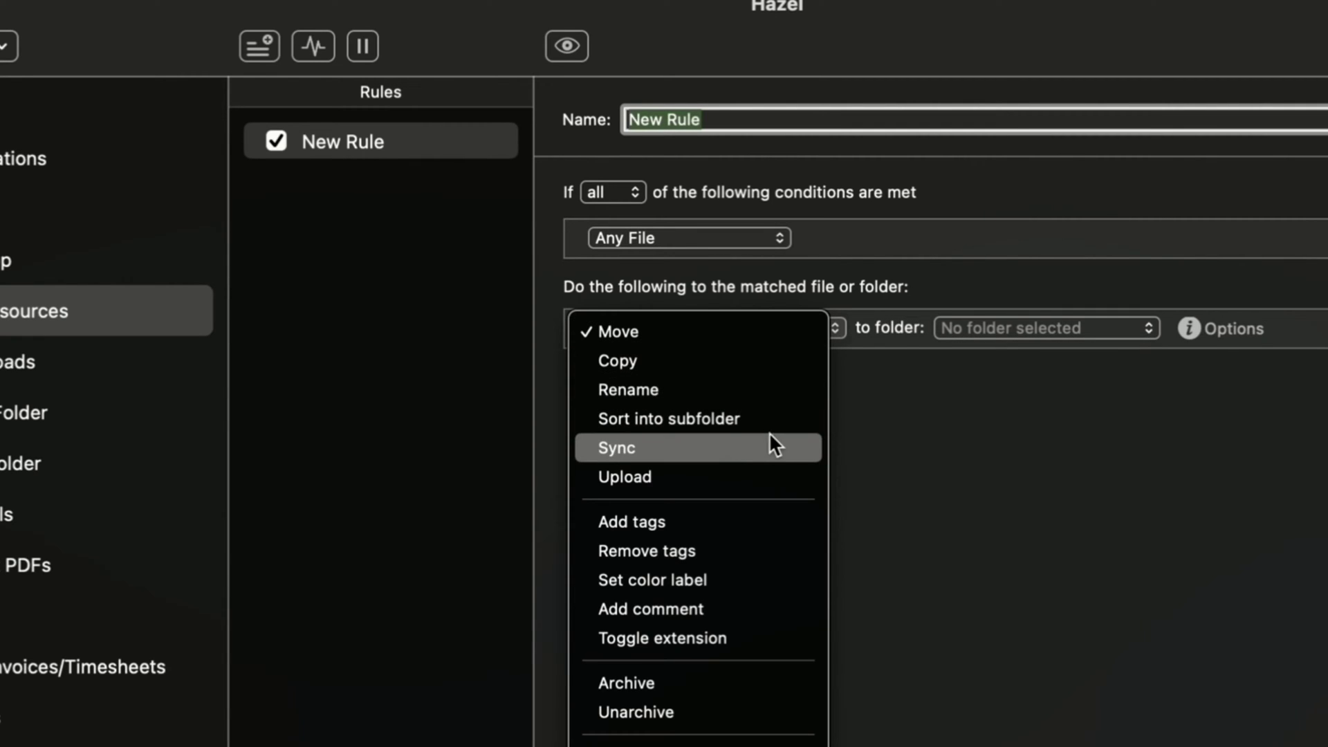
left_click(764, 394)
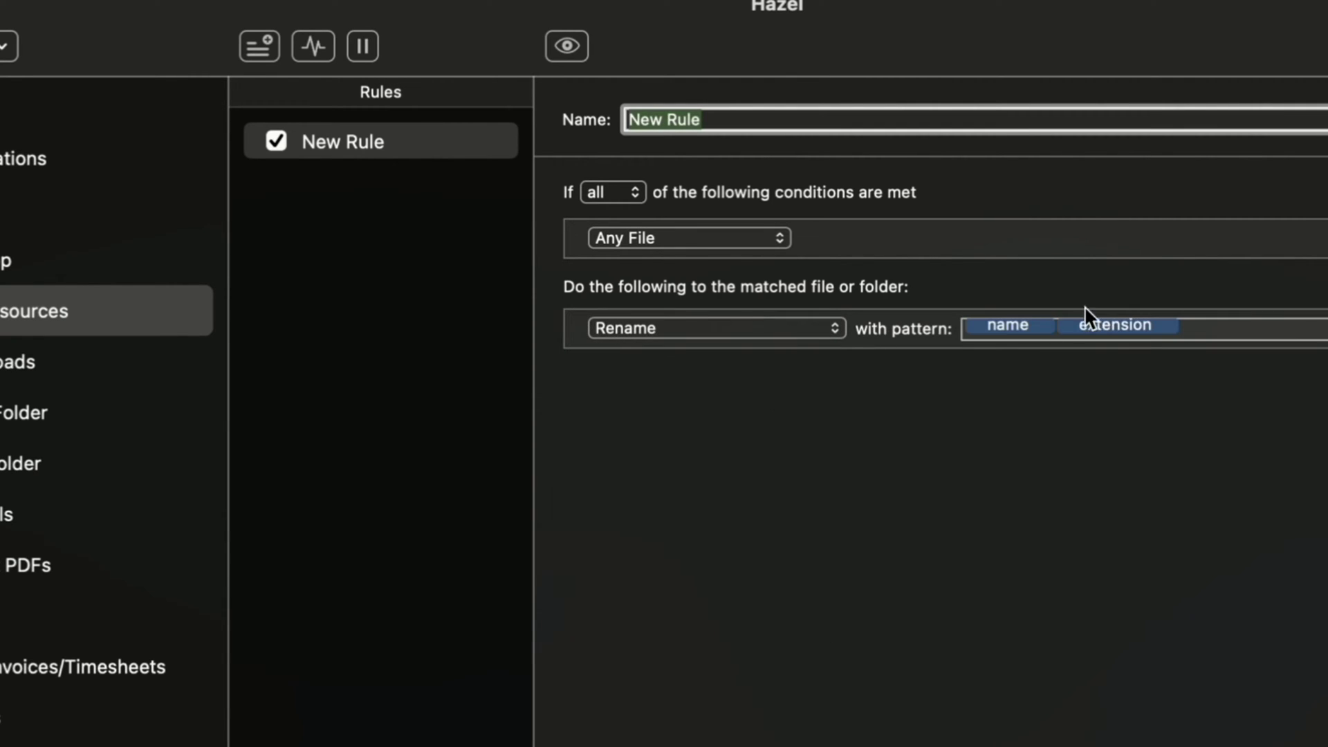
left_click(737, 325)
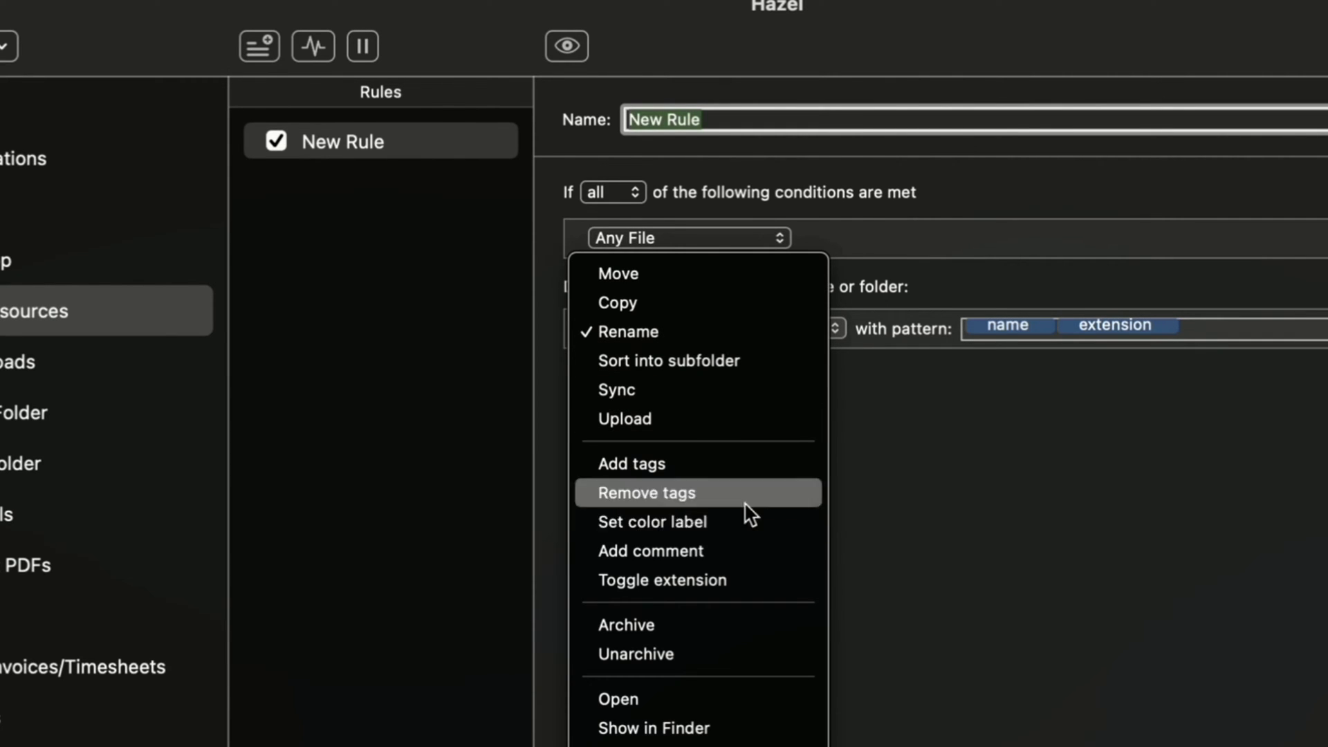
left_click(754, 722)
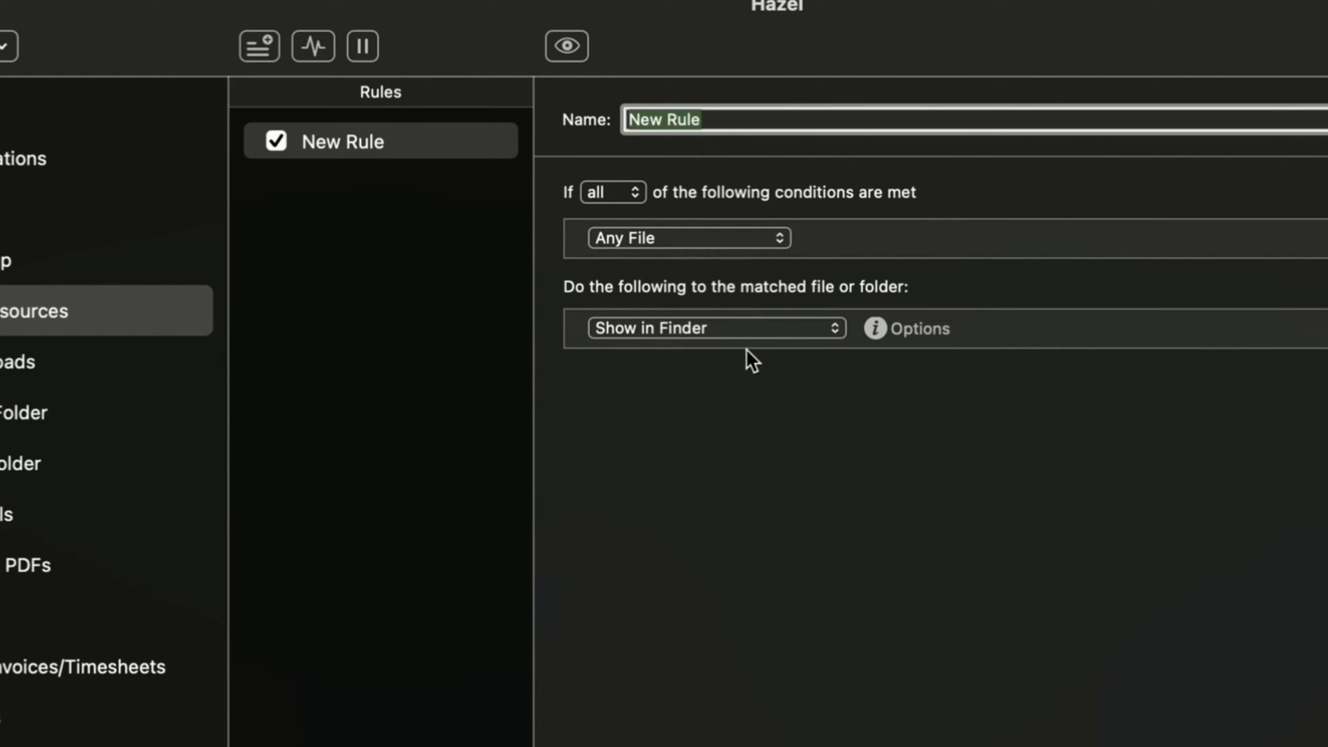
left_click(736, 326)
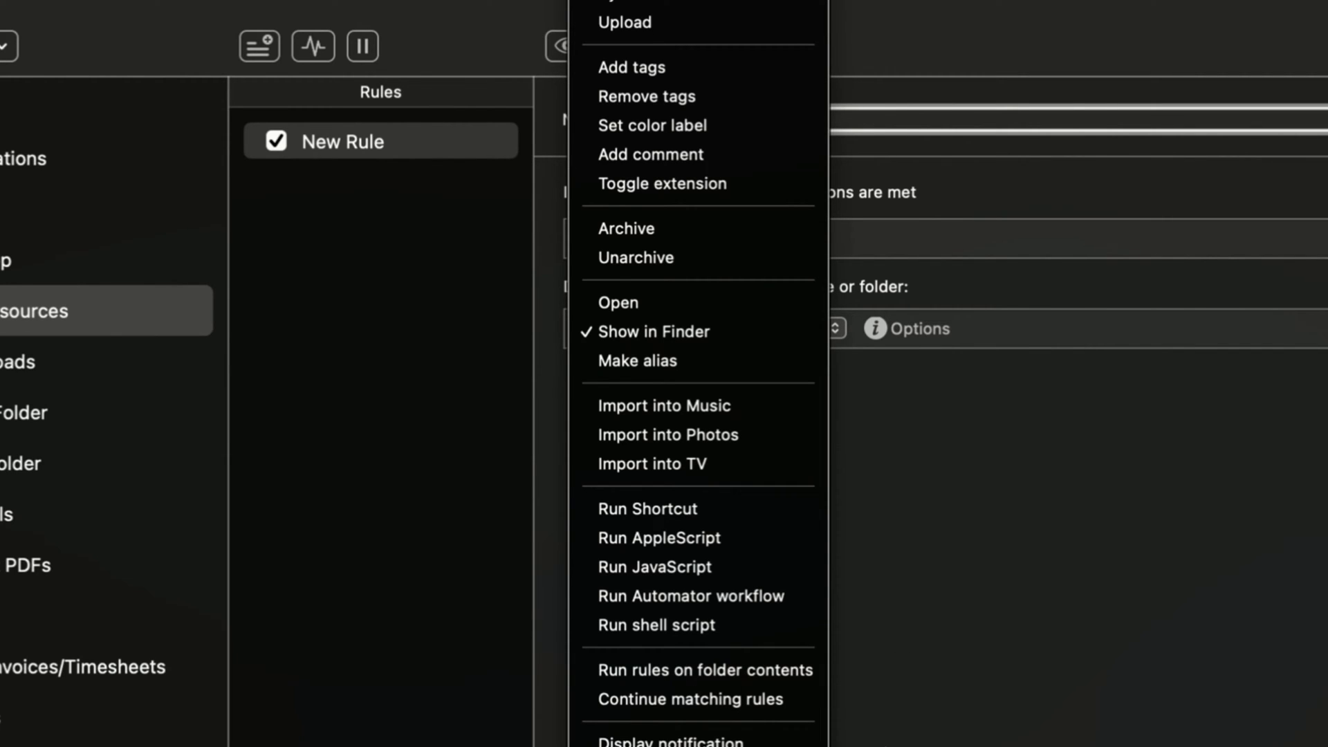
left_click(897, 703)
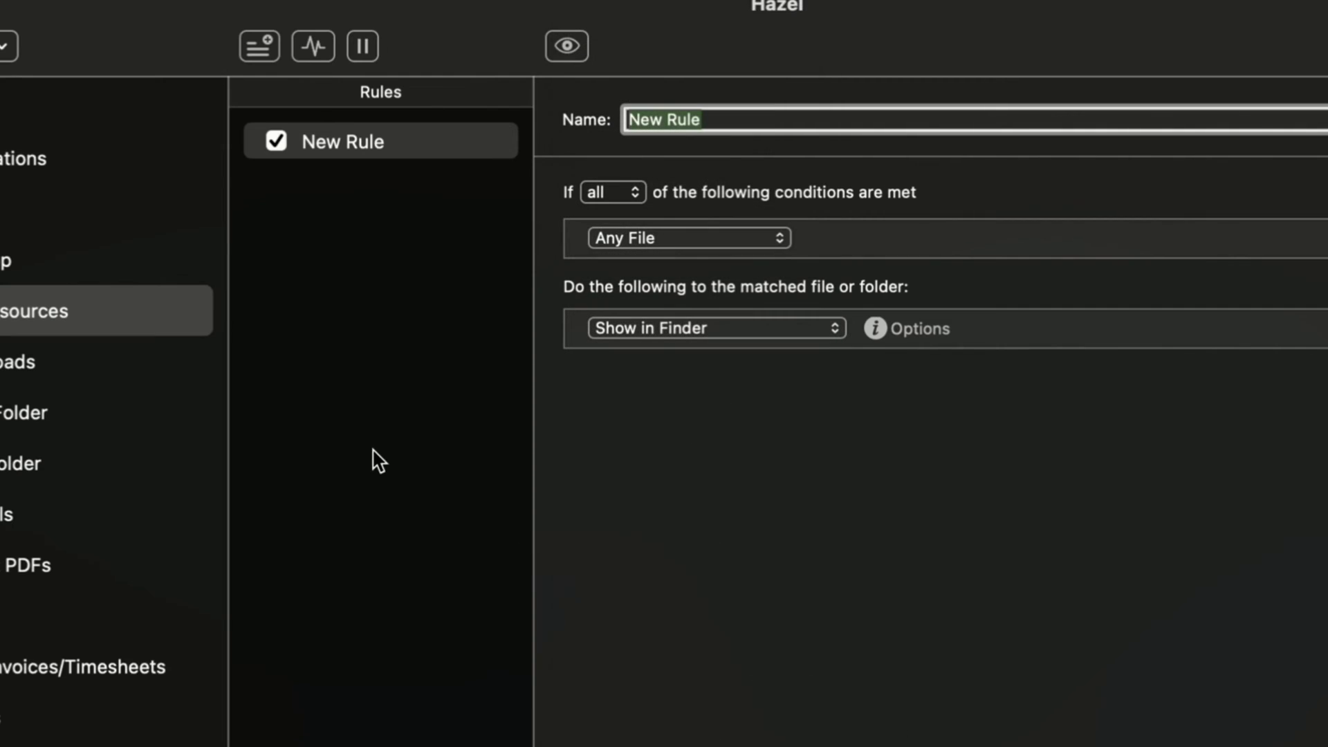
Remove the Divi Resources folder and its New Rule from Hazel's Folders list
right_click(123, 302)
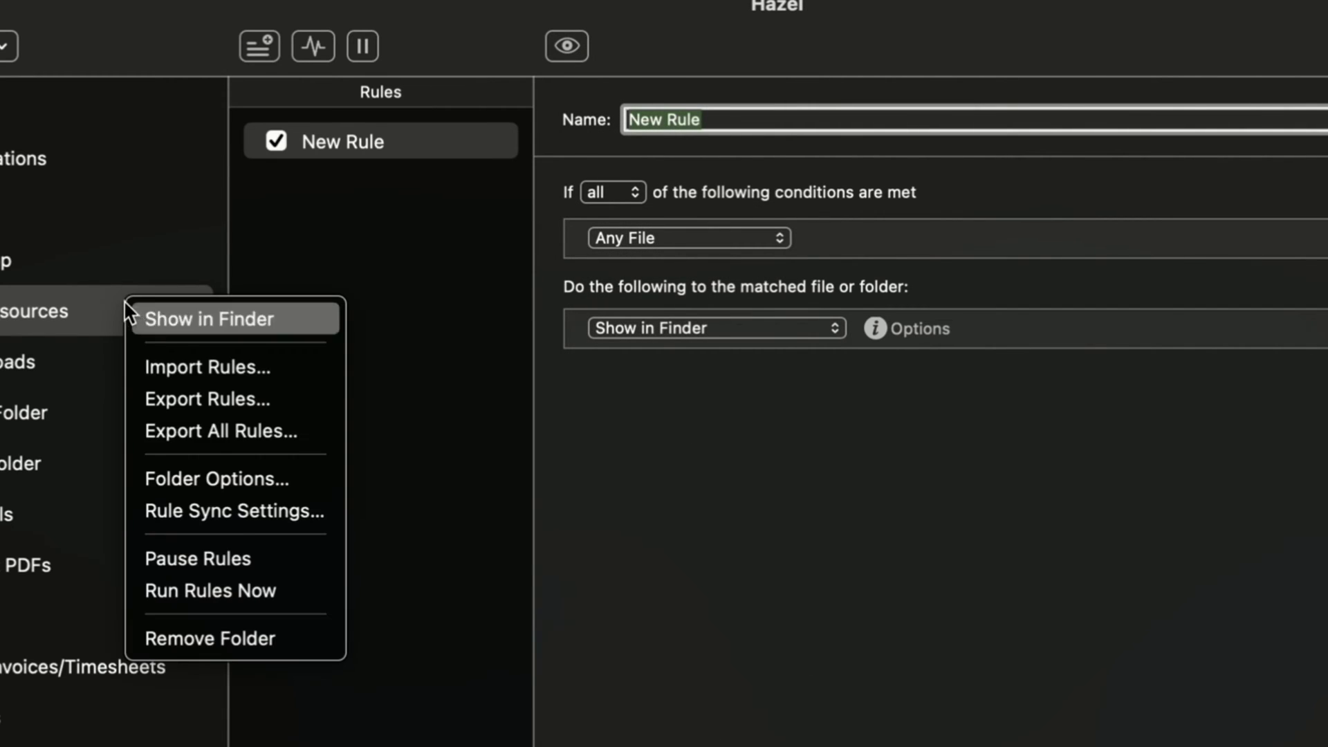
left_click(251, 638)
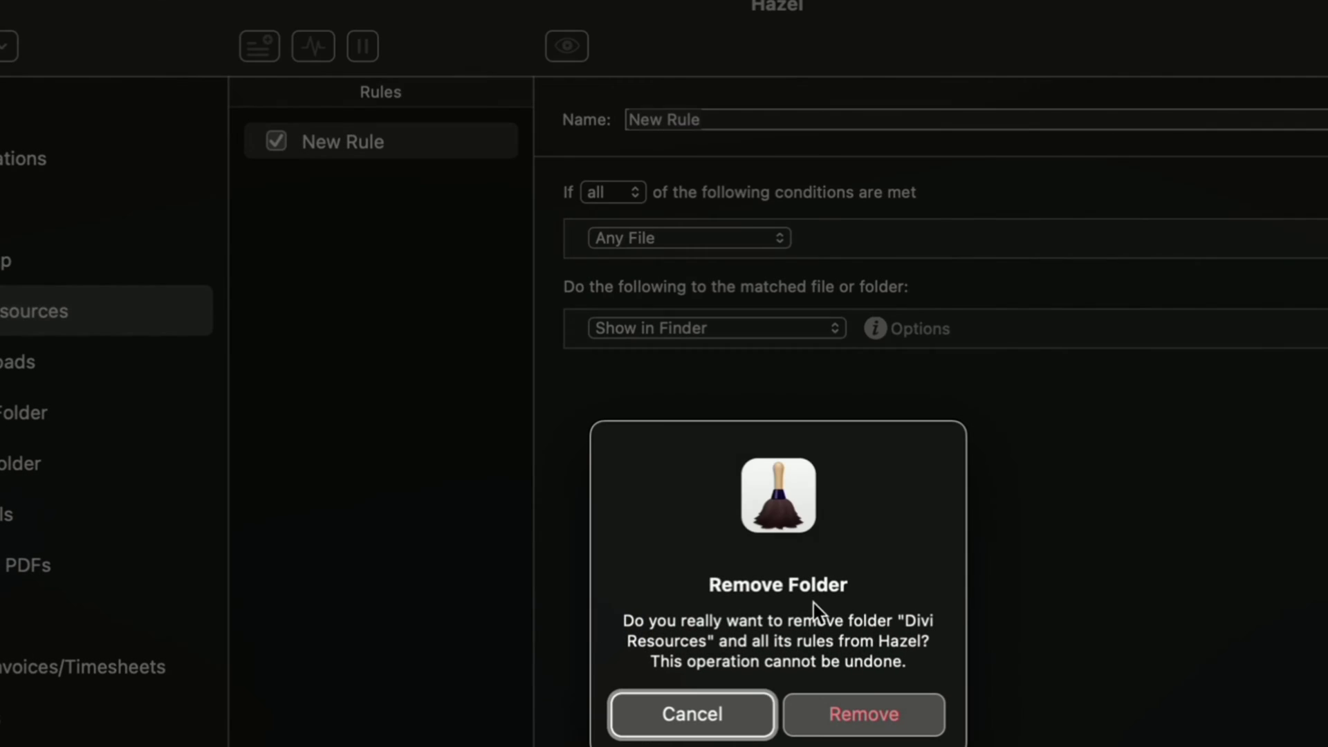
left_click(858, 714)
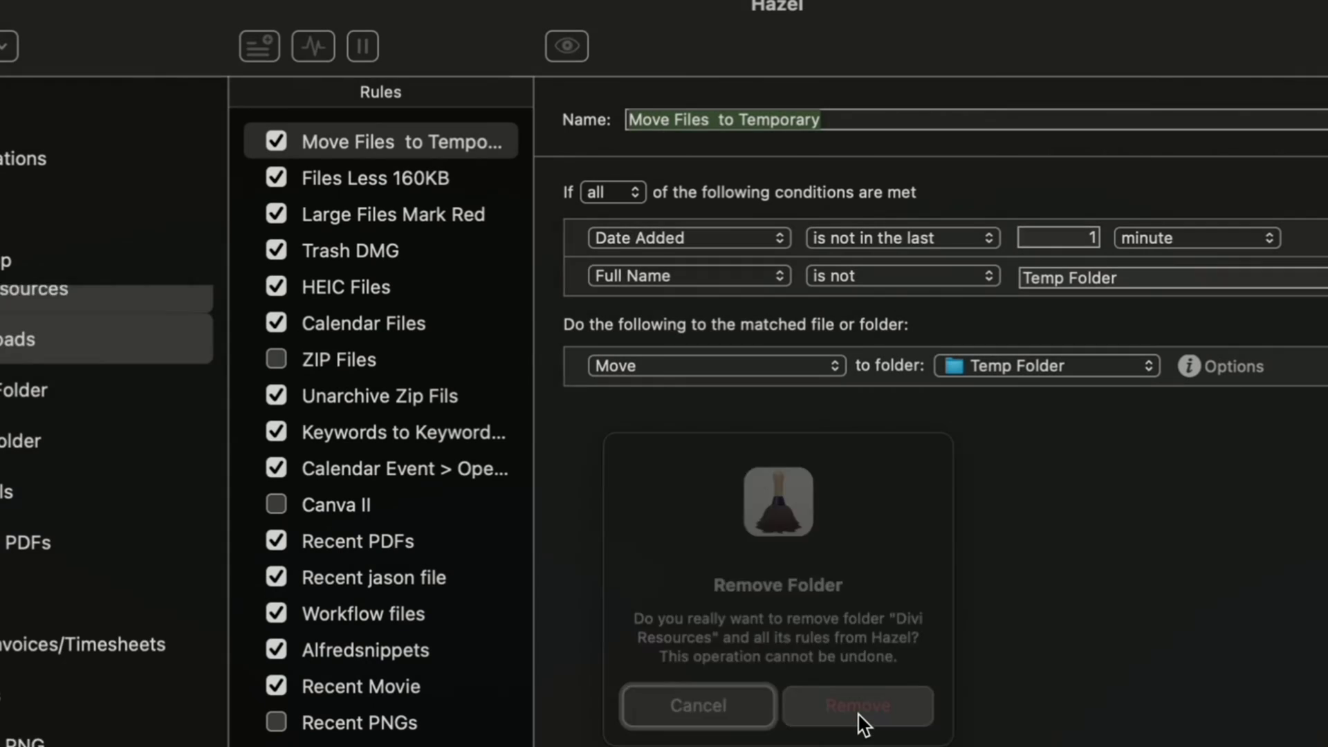